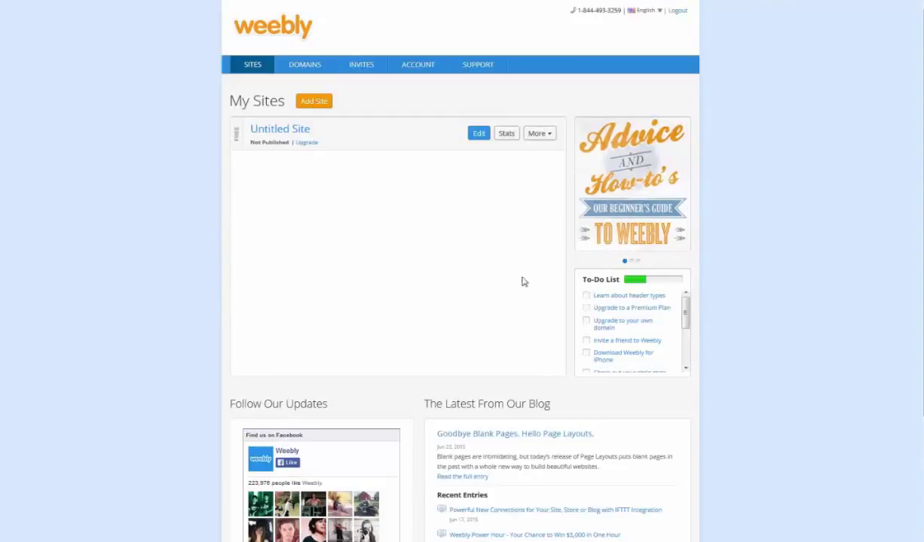
# Dismiss the stray browser context menu on the My Sites page
pyautogui.rightClick(457, 184)
pyautogui.click(555, 178)
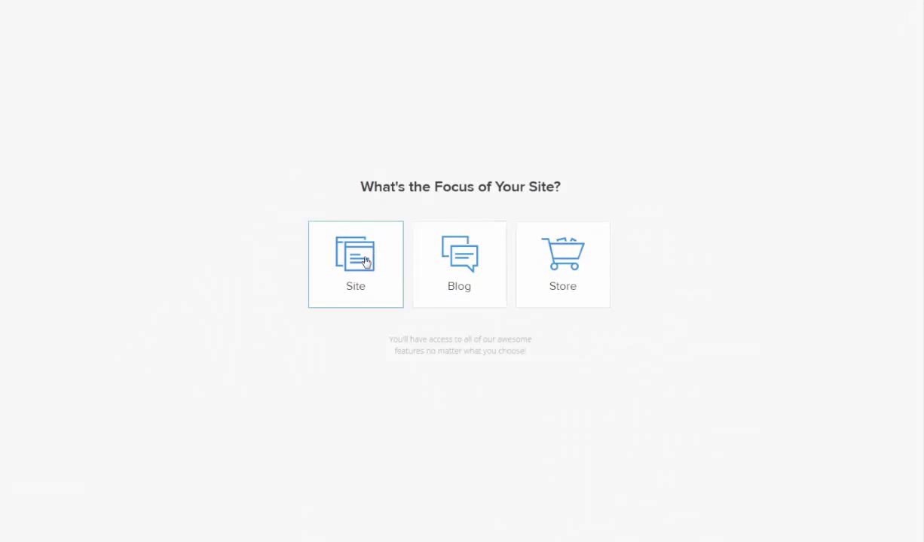
# Choose a Site focus, build on the blue Strict Corp theme, and skip the domain prompt
pyautogui.click(364, 262)
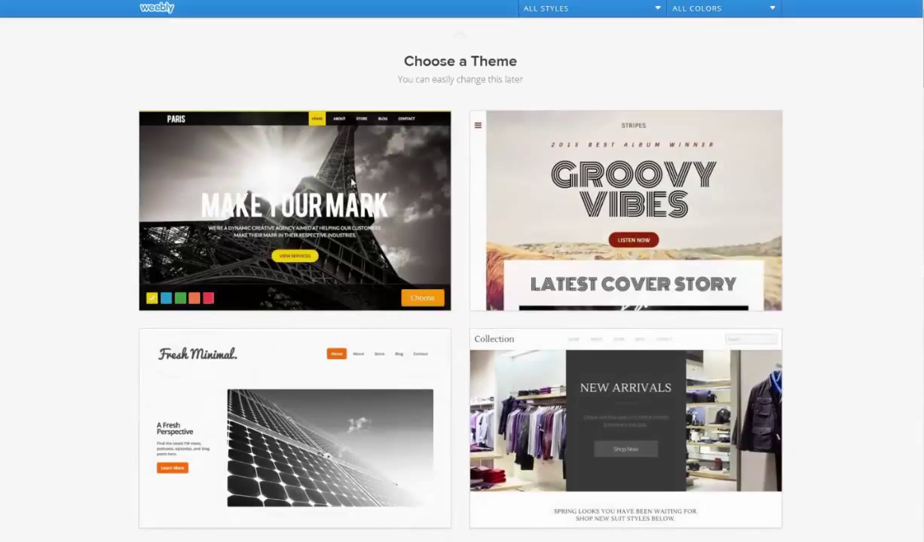
pyautogui.scroll(-20, 388, 369)
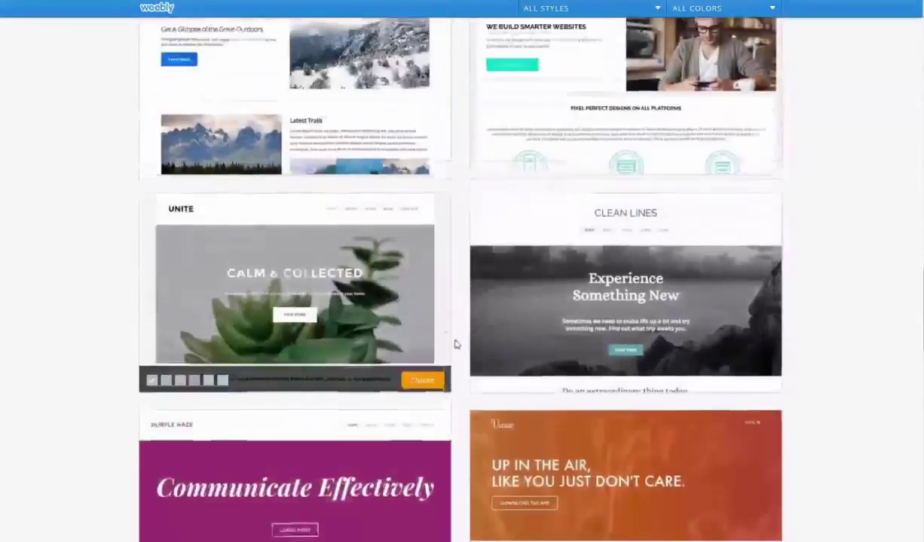
pyautogui.scroll(-5, 465, 343)
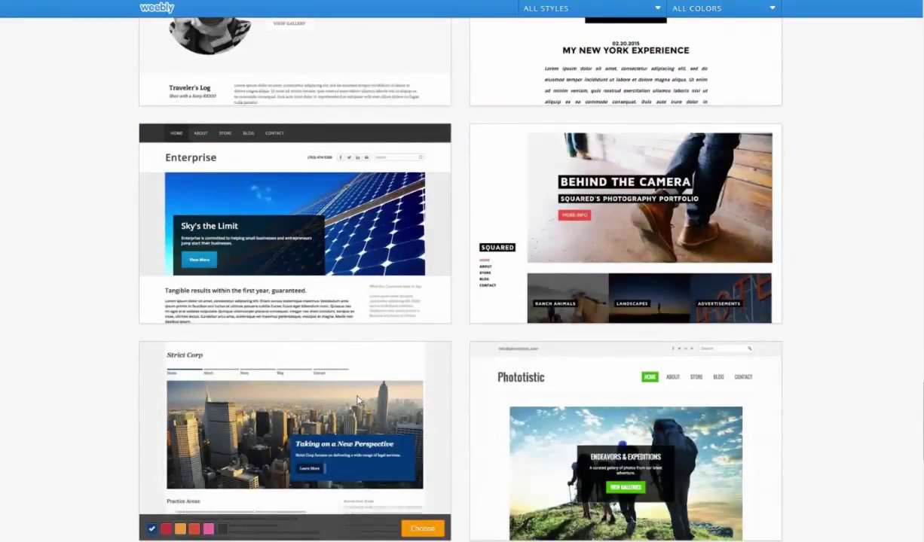
pyautogui.scroll(-2, 392, 369)
pyautogui.moveTo(224, 354)
pyautogui.click(181, 359)
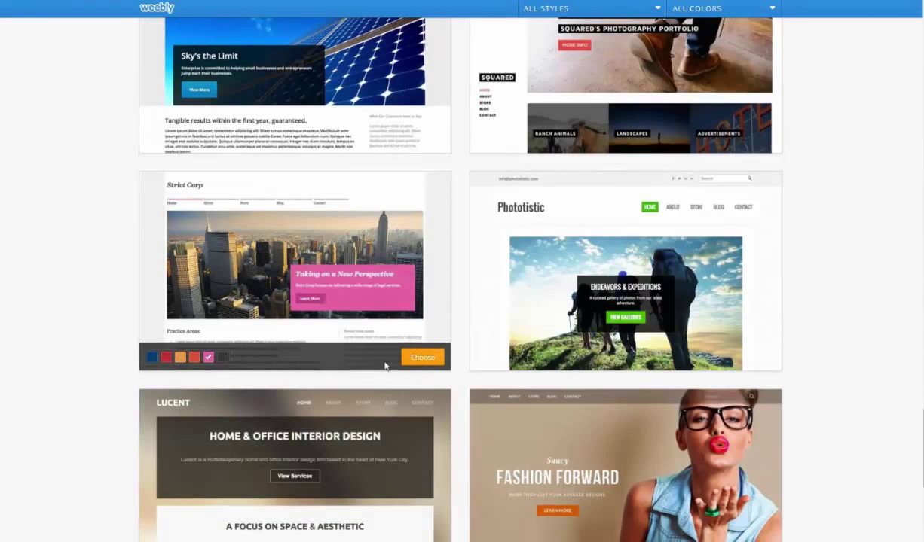
pyautogui.click(151, 358)
pyautogui.click(412, 358)
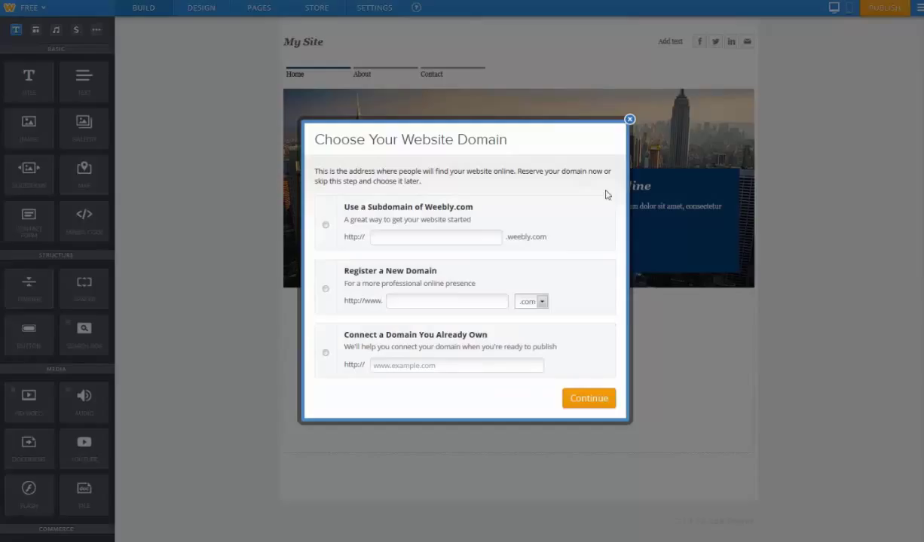
pyautogui.click(630, 120)
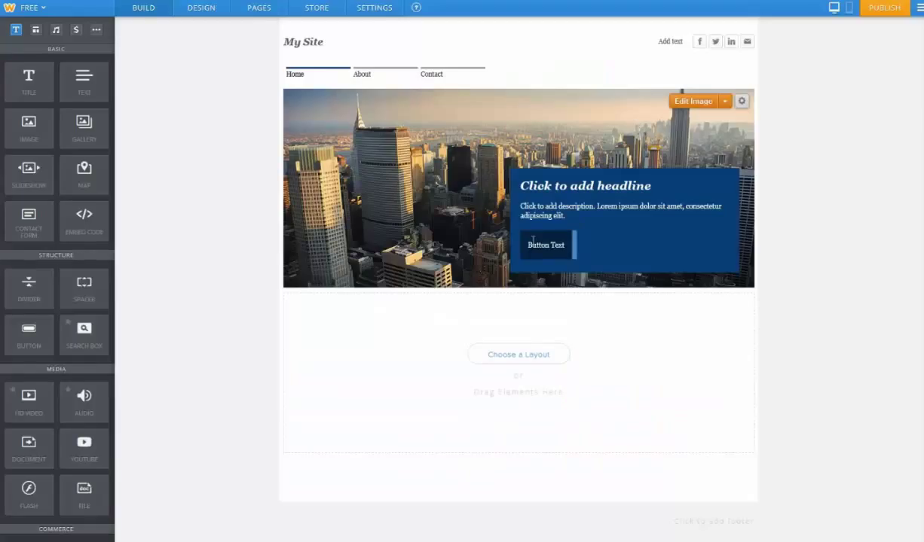
# Add a Standard Page and a Blog Page in Pages, then return to Build
pyautogui.click(262, 9)
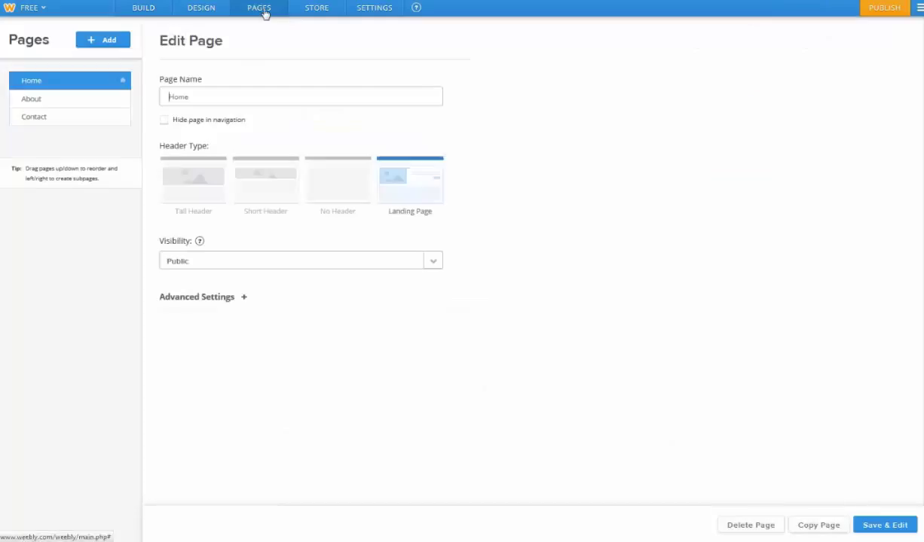
pyautogui.click(115, 46)
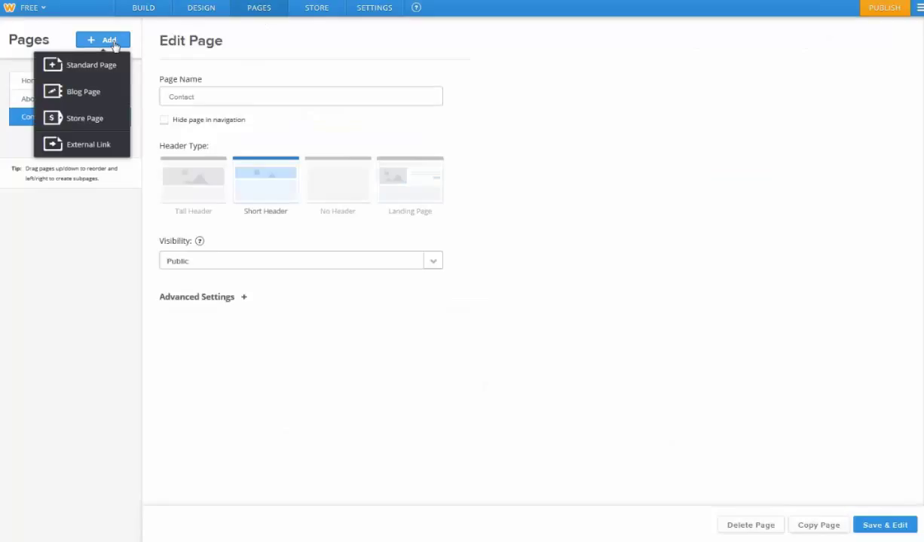
pyautogui.click(101, 68)
pyautogui.click(106, 50)
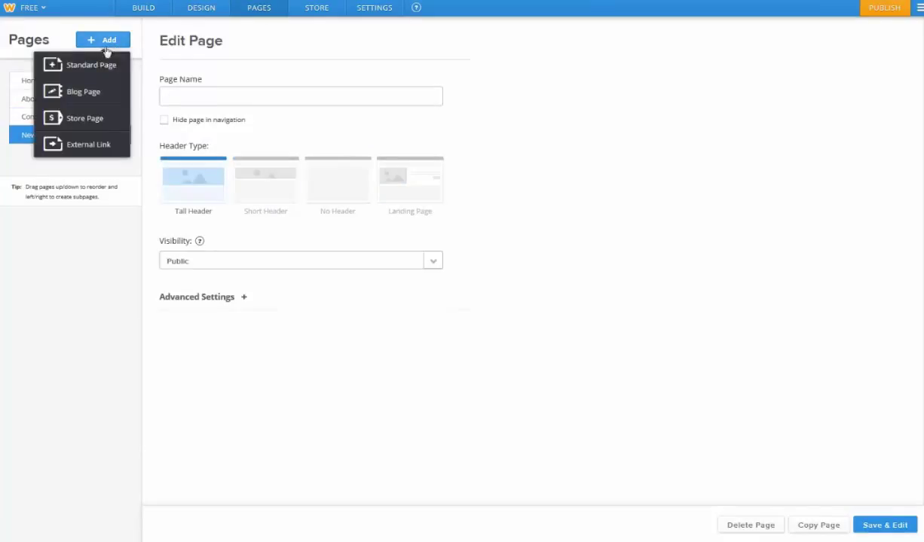
pyautogui.click(101, 94)
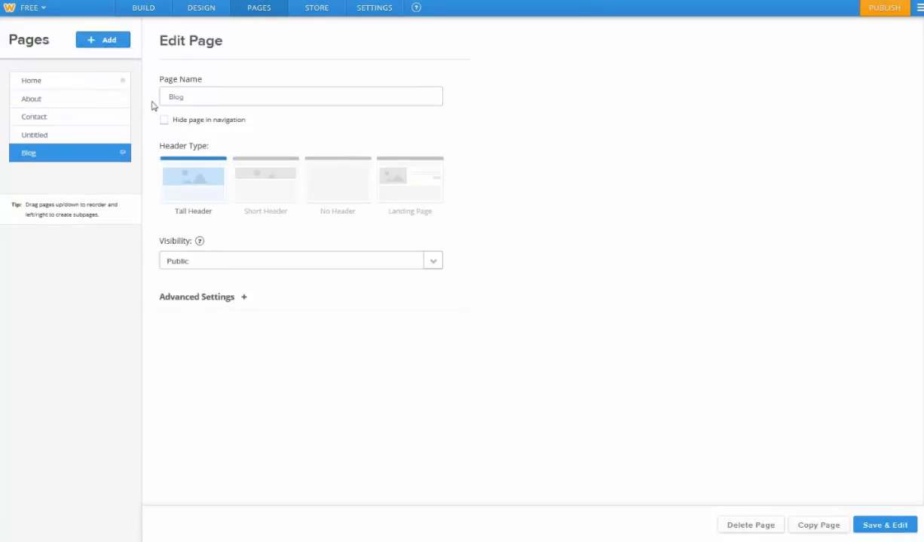
pyautogui.click(137, 9)
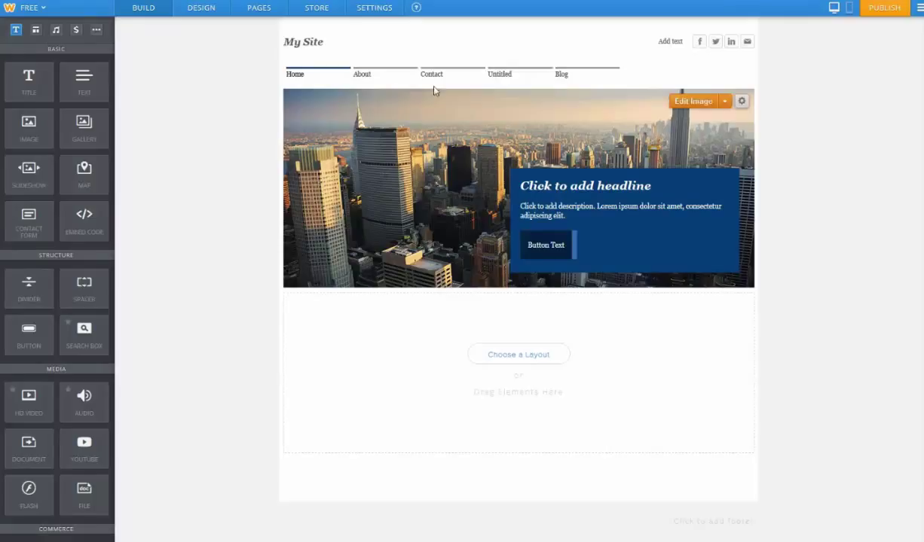
# Change the site title from My Site to 'Apples Apples Apples'
pyautogui.click(316, 44)
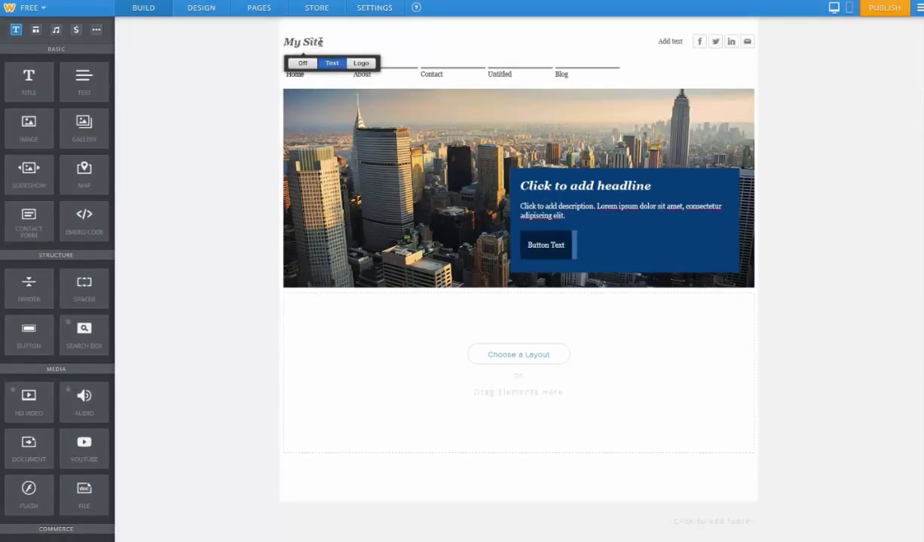
pyautogui.tripleClick(321, 42)
pyautogui.write('Apples Apples Apples')
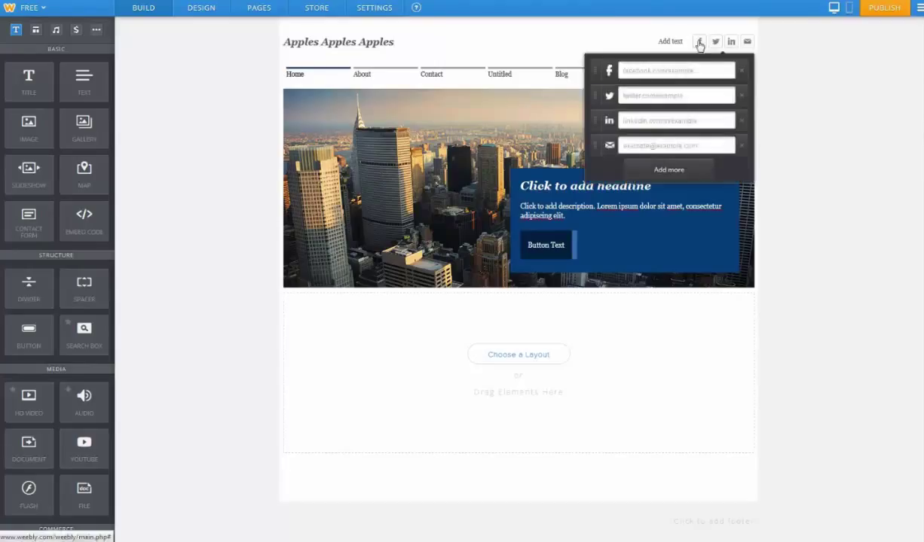
# Remove the LinkedIn link from the header's social icons
pyautogui.click(712, 42)
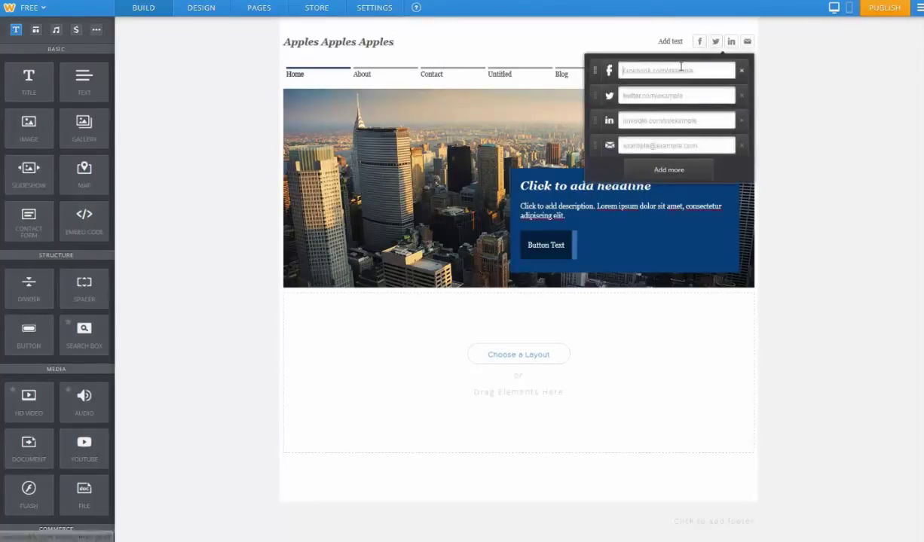
pyautogui.click(666, 119)
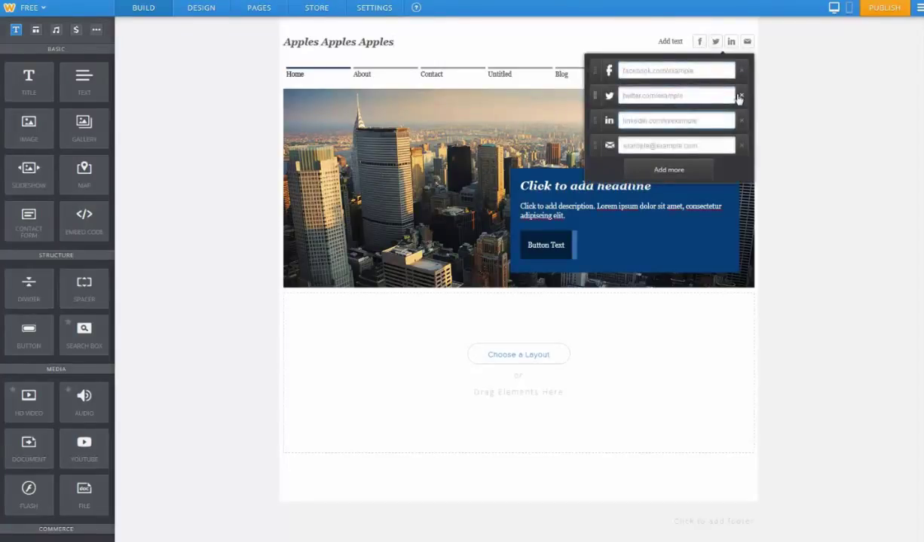
pyautogui.click(740, 121)
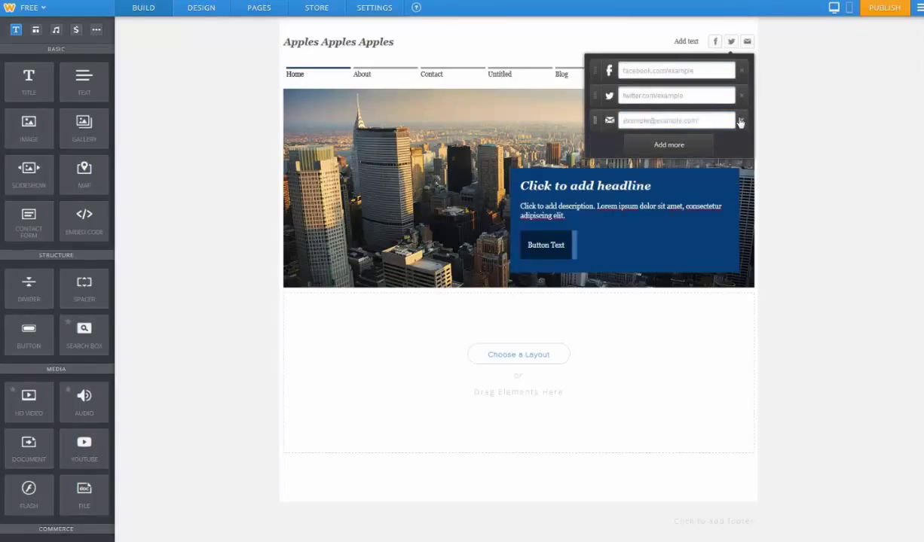
pyautogui.click(678, 143)
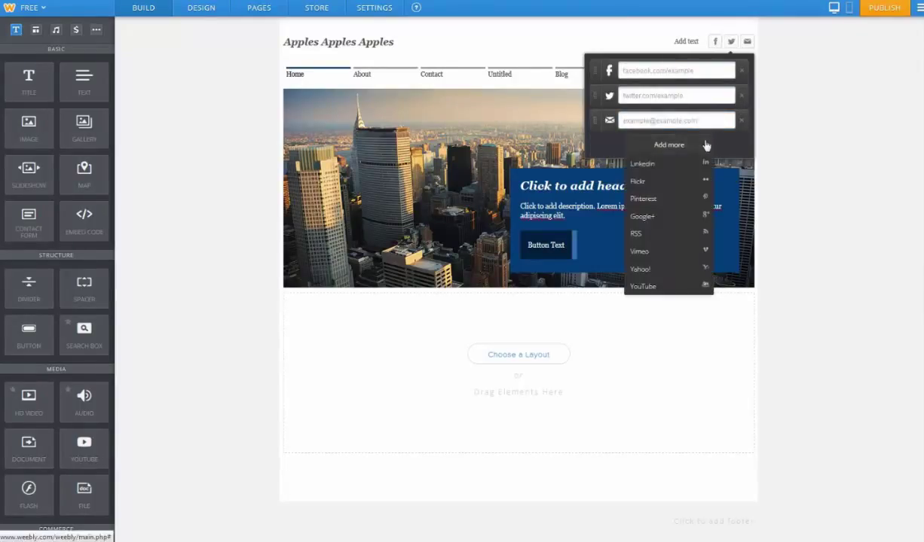
# Upload and position the apple pie photo as the header, saving it to all pages
pyautogui.click(686, 104)
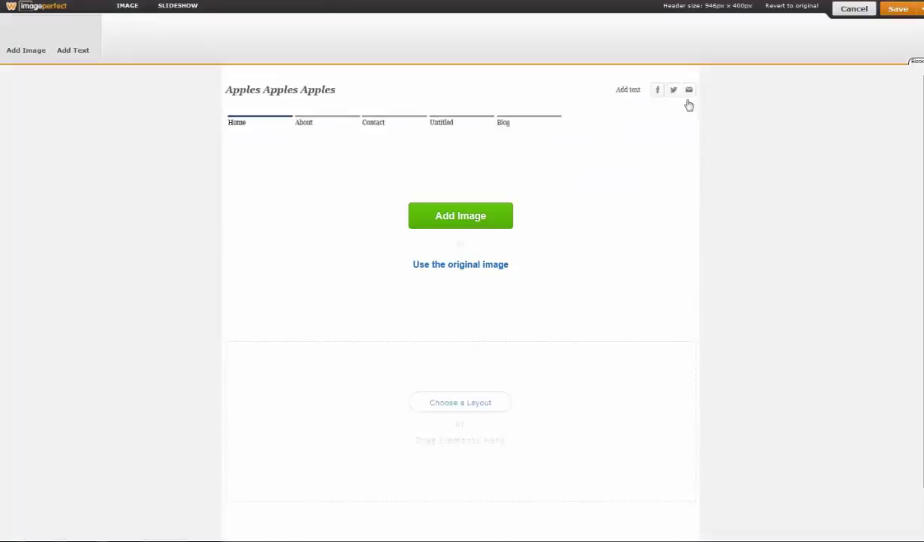
pyautogui.click(486, 218)
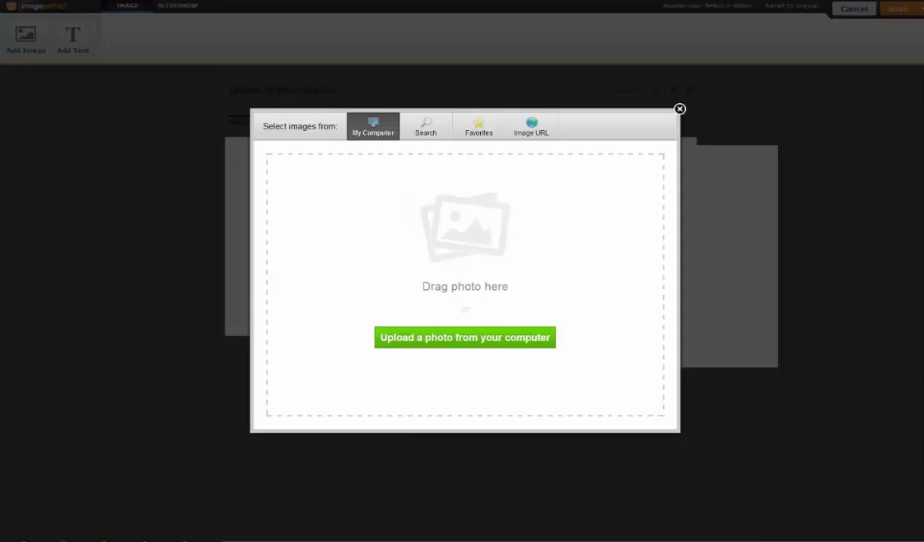
pyautogui.moveTo(606, 296); pyautogui.dragTo(486, 251)
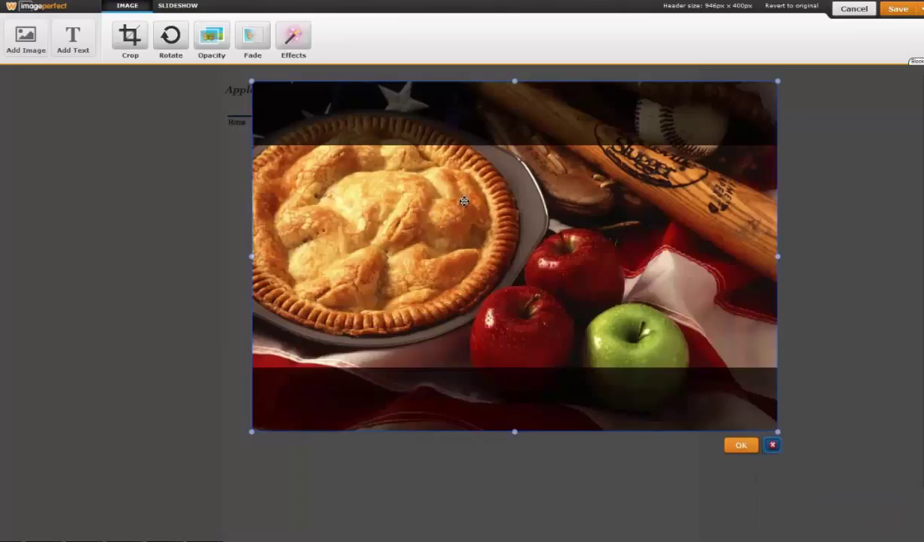
pyautogui.moveTo(463, 202); pyautogui.dragTo(463, 223)
pyautogui.click(727, 91)
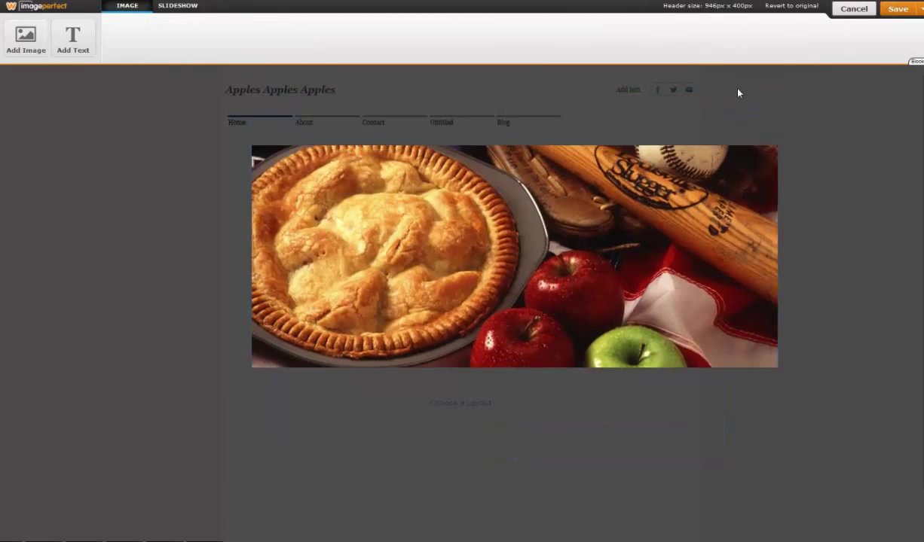
pyautogui.click(896, 9)
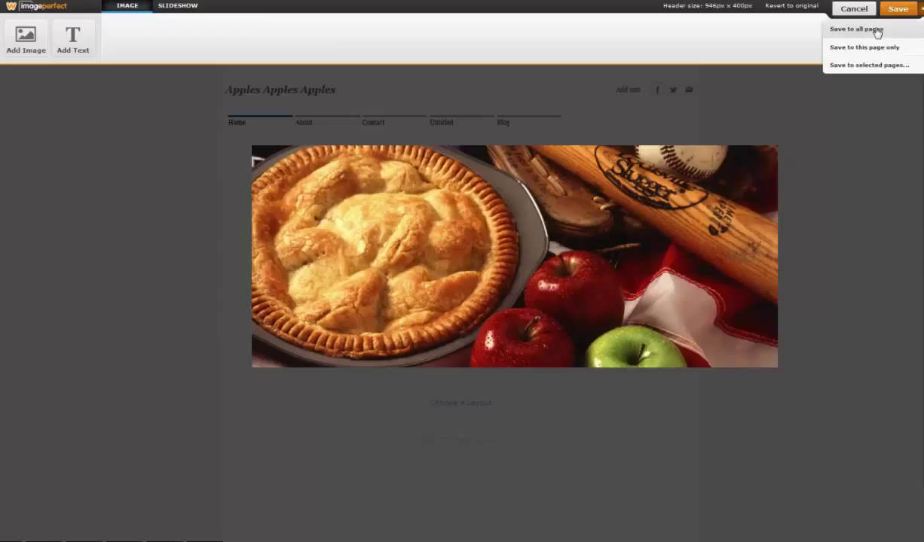
pyautogui.click(859, 29)
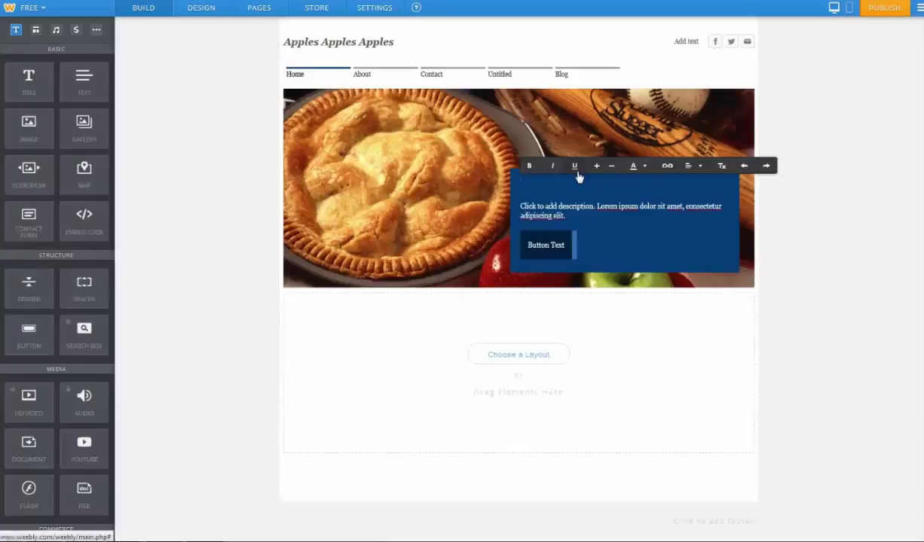
# Give the header button the small style and left alignment after trying centre and right
pyautogui.click(555, 246)
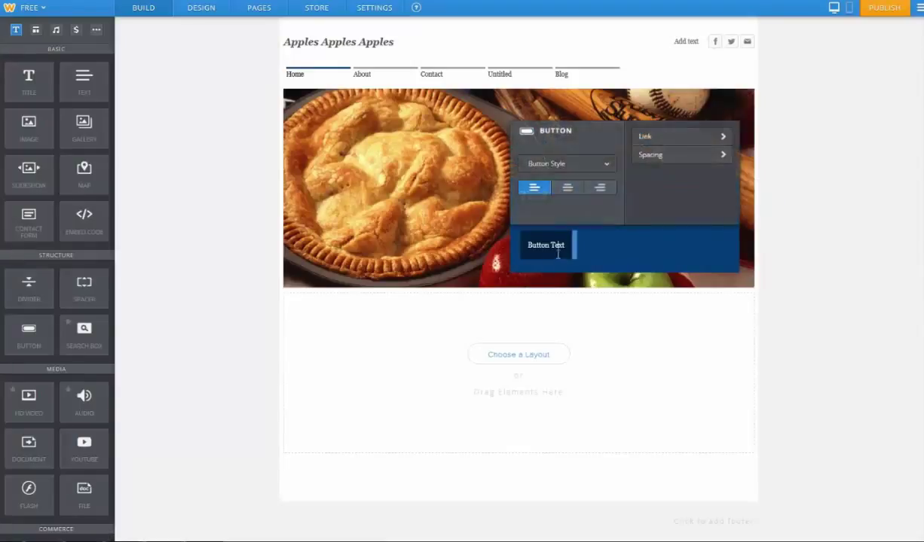
pyautogui.click(598, 165)
pyautogui.click(600, 190)
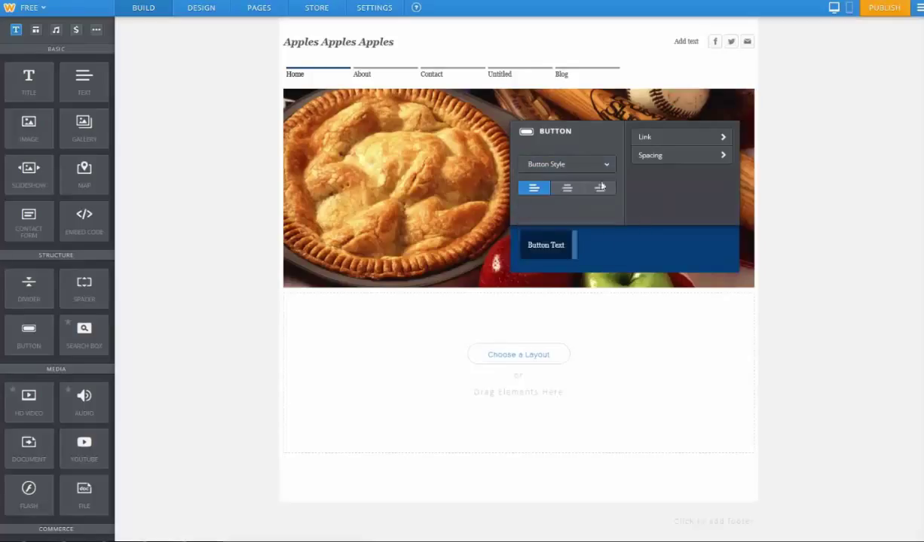
pyautogui.click(566, 190)
pyautogui.click(599, 189)
pyautogui.click(535, 188)
# Link the header button to the Untitled standard page, then go to the Untitled page
pyautogui.click(690, 139)
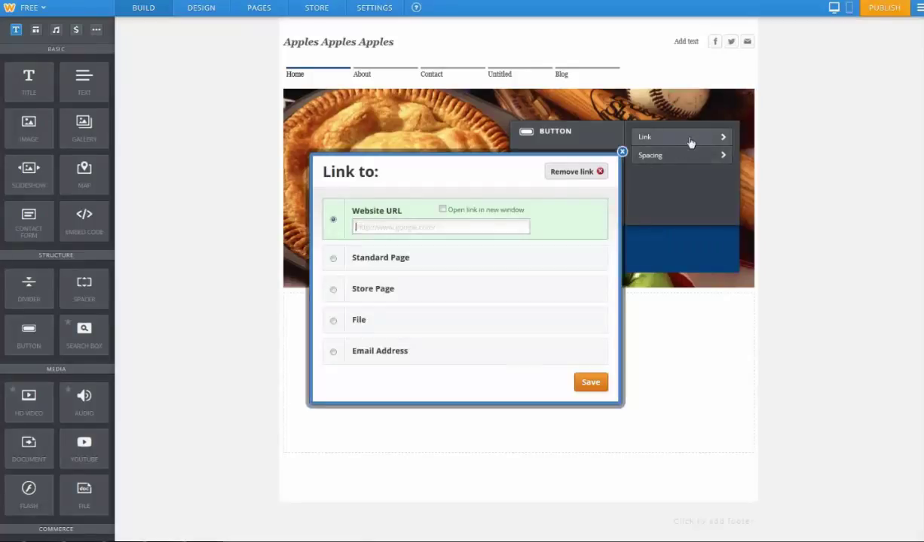
pyautogui.click(387, 253)
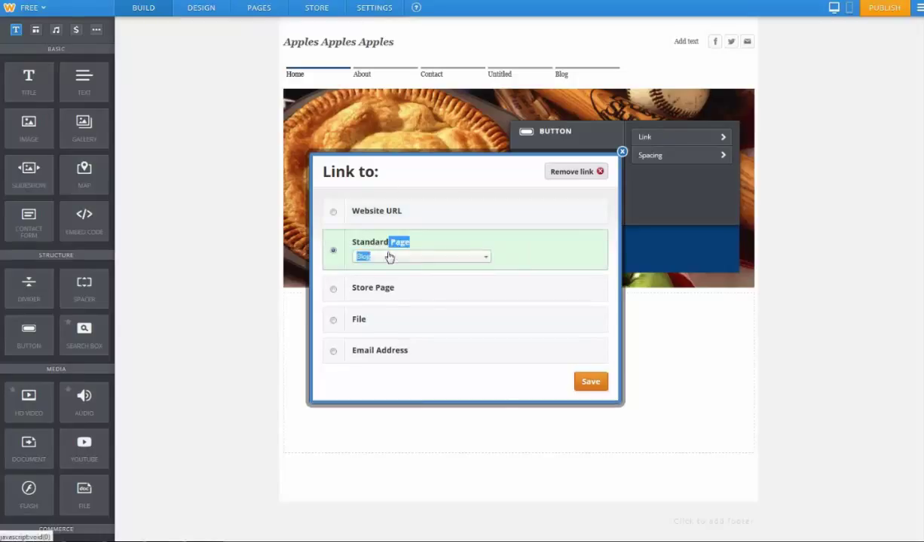
pyautogui.click(415, 257)
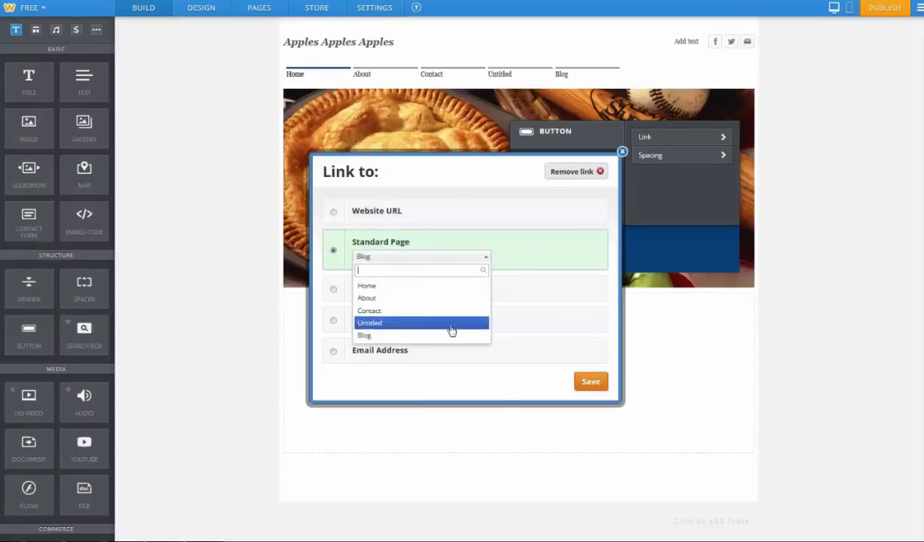
pyautogui.click(447, 324)
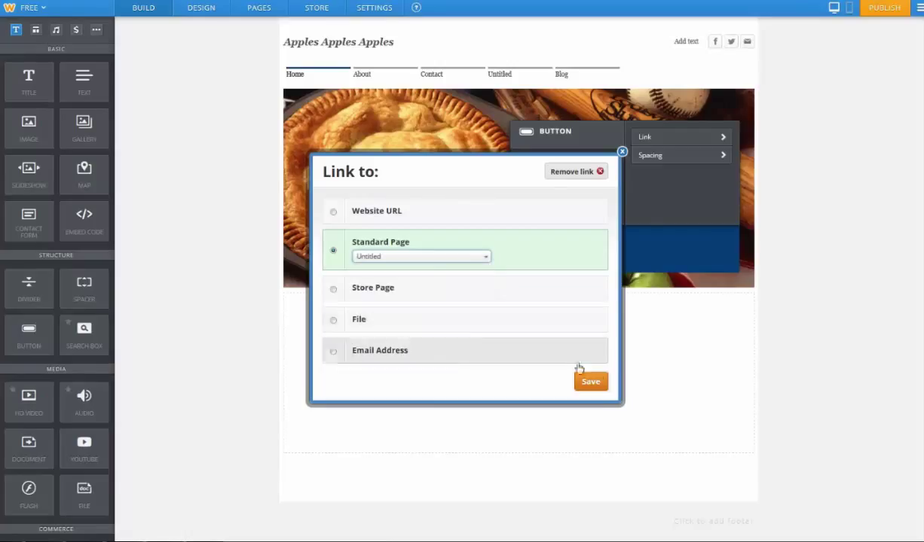
pyautogui.click(589, 382)
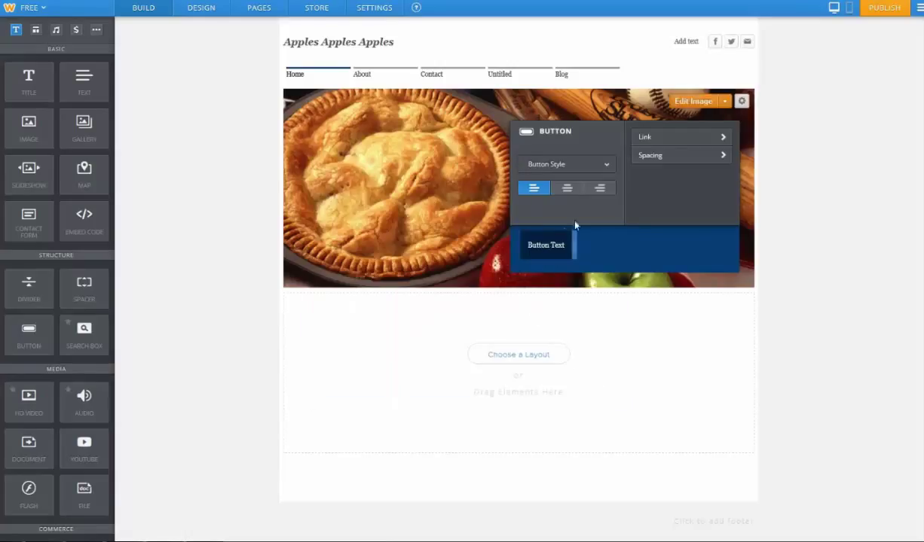
pyautogui.click(498, 76)
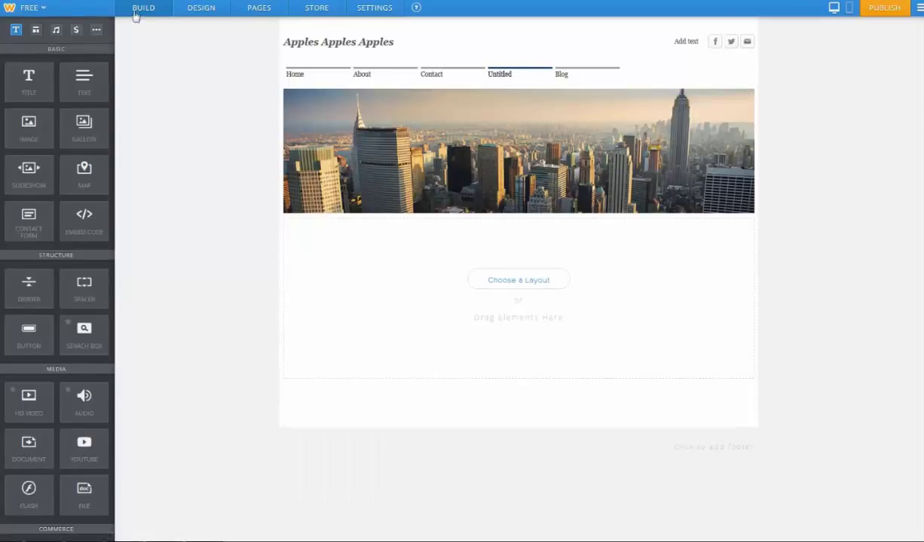
# Rename the Untitled page to Recipes and keep Tall Header after previewing other header types
pyautogui.click(253, 7)
pyautogui.click(78, 135)
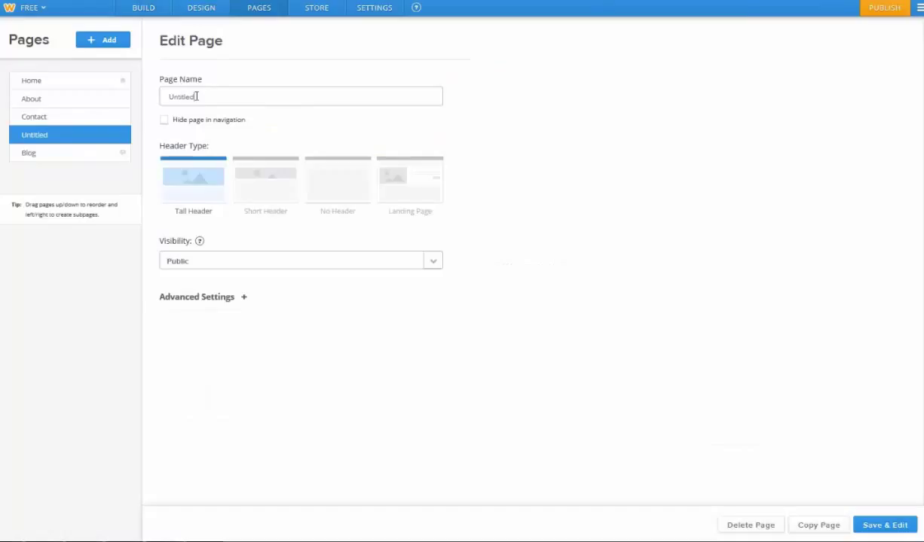
pyautogui.doubleClick(195, 96)
pyautogui.write('Recipes')
pyautogui.click(229, 185)
pyautogui.click(212, 181)
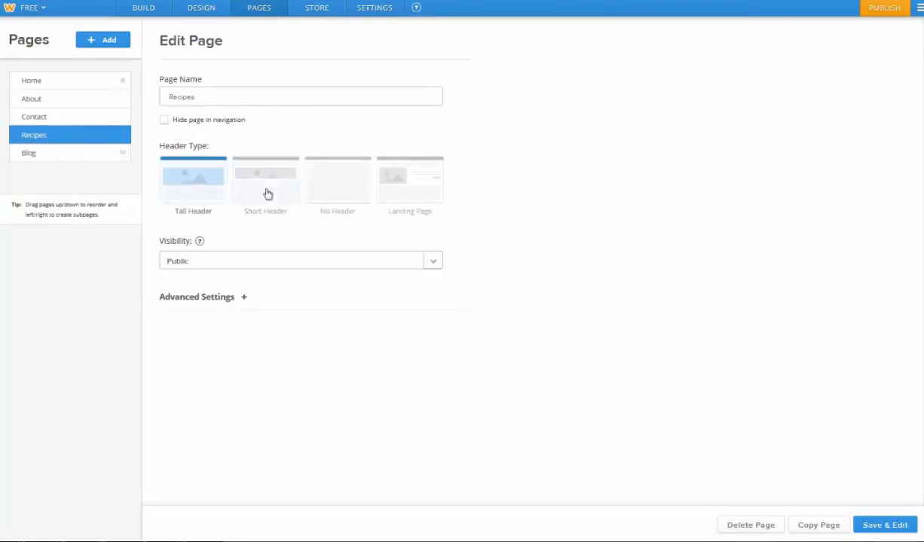
pyautogui.click(413, 197)
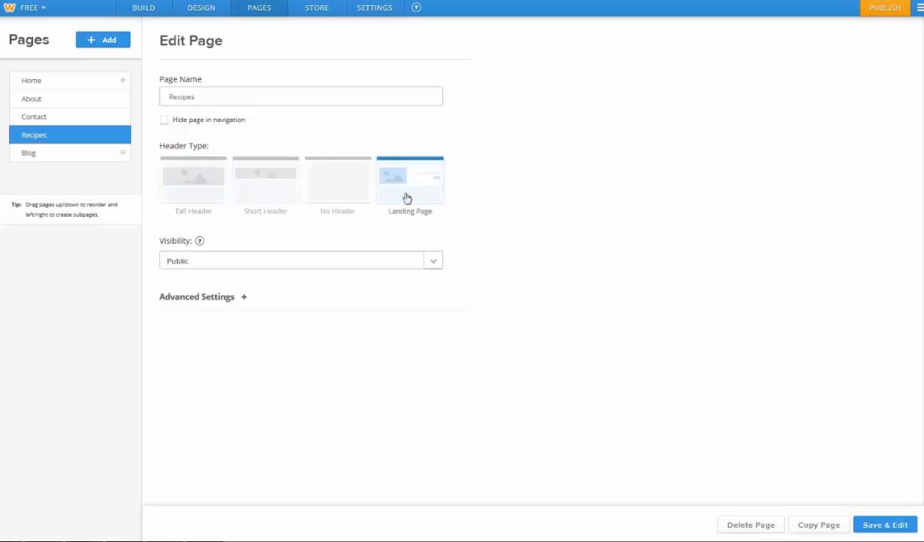
pyautogui.click(199, 198)
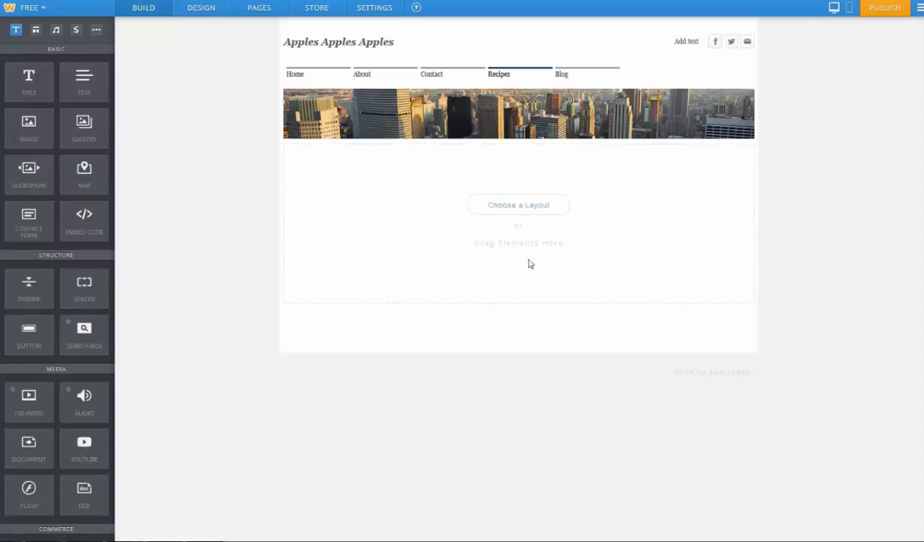
# Upload the red apples photo as the Recipes page header image and save it
pyautogui.moveTo(565, 121)
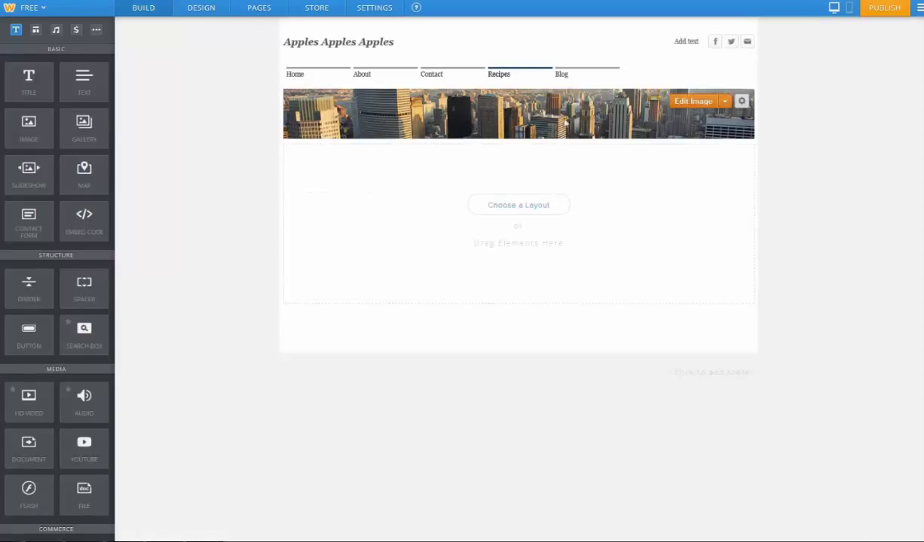
pyautogui.click(693, 103)
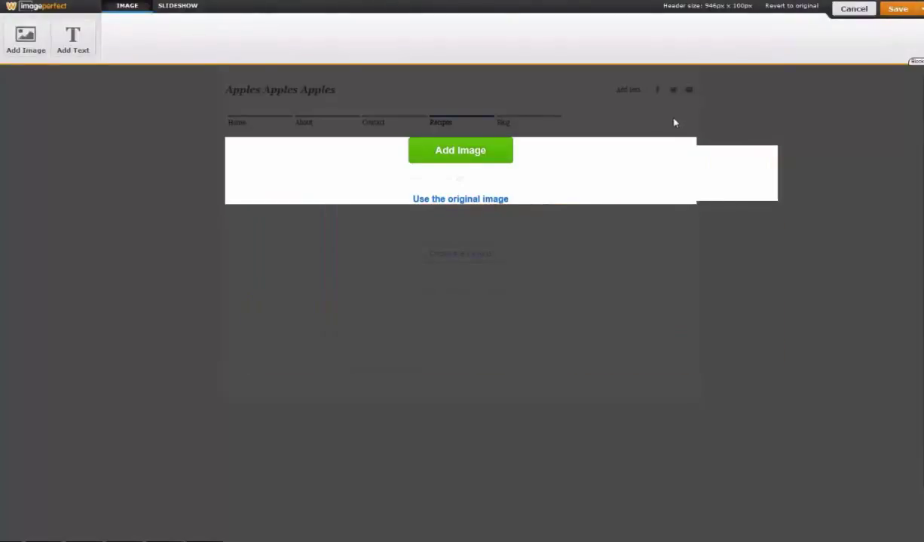
pyautogui.click(460, 147)
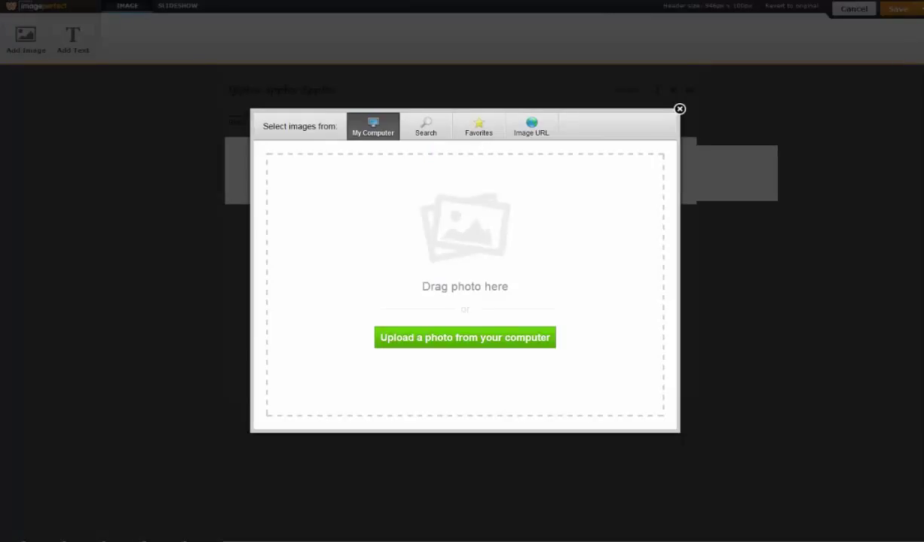
pyautogui.moveTo(672, 217); pyautogui.dragTo(520, 215)
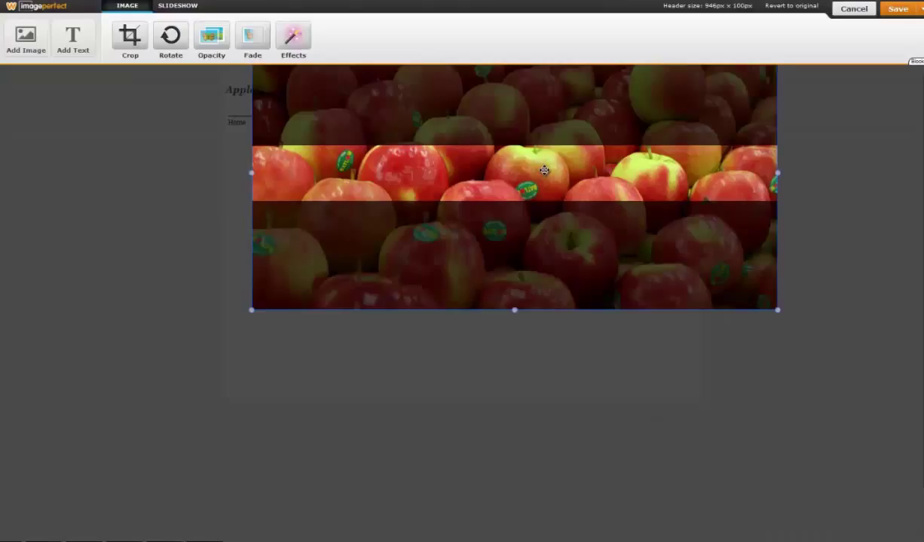
pyautogui.click(741, 114)
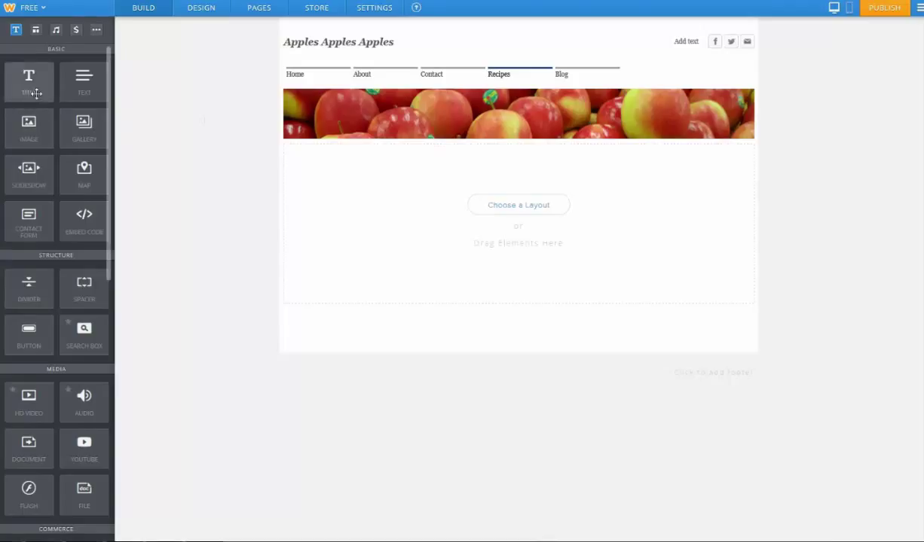
# Add a text block below the header and paste a lorem ipsum paragraph into it
pyautogui.moveTo(36, 92); pyautogui.dragTo(427, 172)
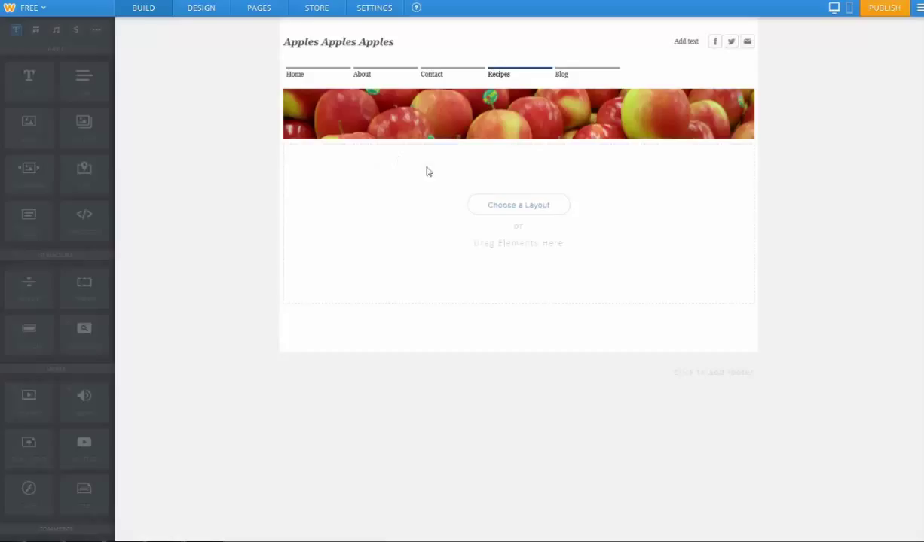
pyautogui.click(369, 168)
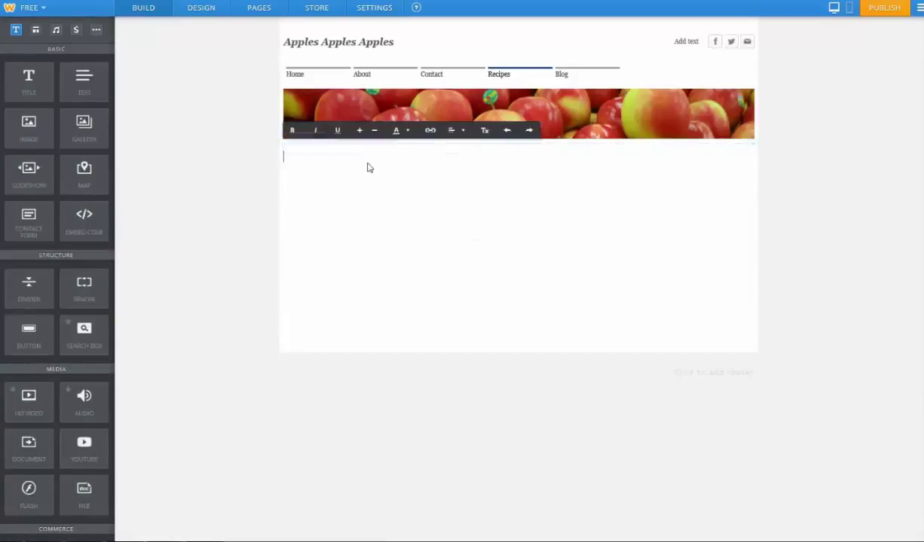
pyautogui.write('Lorem ipsum dolor sit amet, consectetur adipiscing elit. Sed nec laoreet augue, in ullamcorper augue. Fusce suscipit blandit leo, nec placerat enim pharetra eu. Phasellus molestie posuere magna, et faucibus nibh fermentum non. Suspendisse in cursus lorem. Ut volutpat nunc condimentum nisl commodo, vitae finibus felis dignissim. Proin pharetra eros nec justo bibendum, quis aliquam justo congue. Curabitur facilisis dui et velit malesuada interdum. Vivamus bibendum felis ultricies luctus scelerisque. In libero mi, ornare in ex pellentesque, gravida aliquam nunc. Aliquam erat volutpat. Sed sed semper dolor. Sed finibus dictum sollicitudin.')
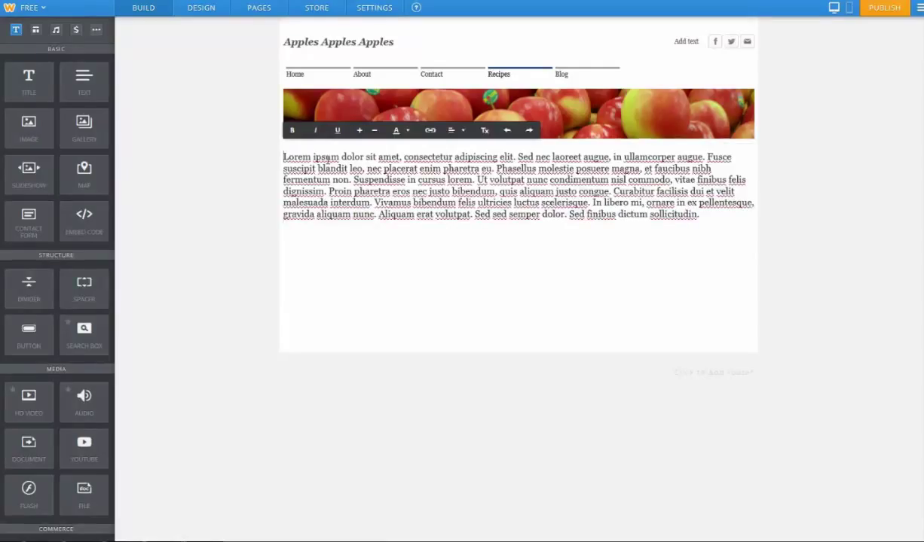
pyautogui.click(468, 306)
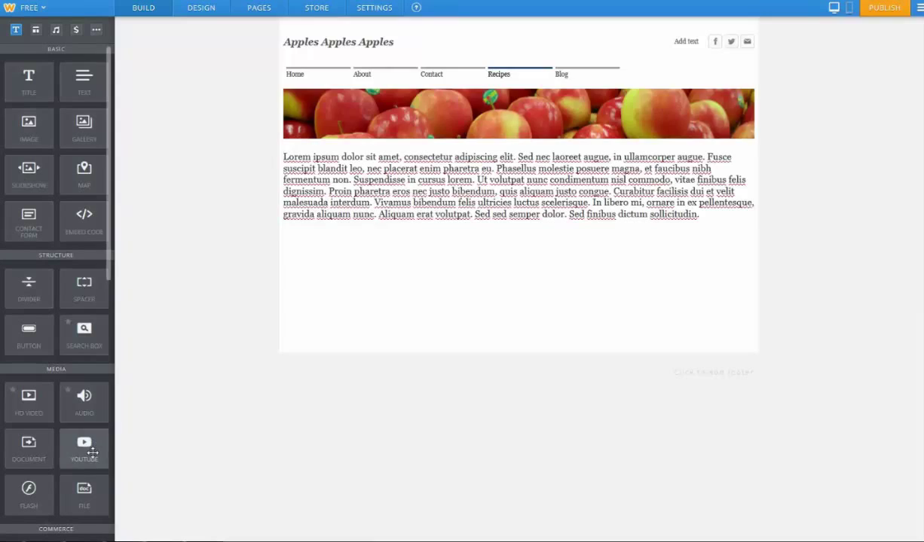
# Add a YouTube block below the paragraph with the pasted apple pie recipe video URL
pyautogui.moveTo(87, 437); pyautogui.dragTo(524, 233)
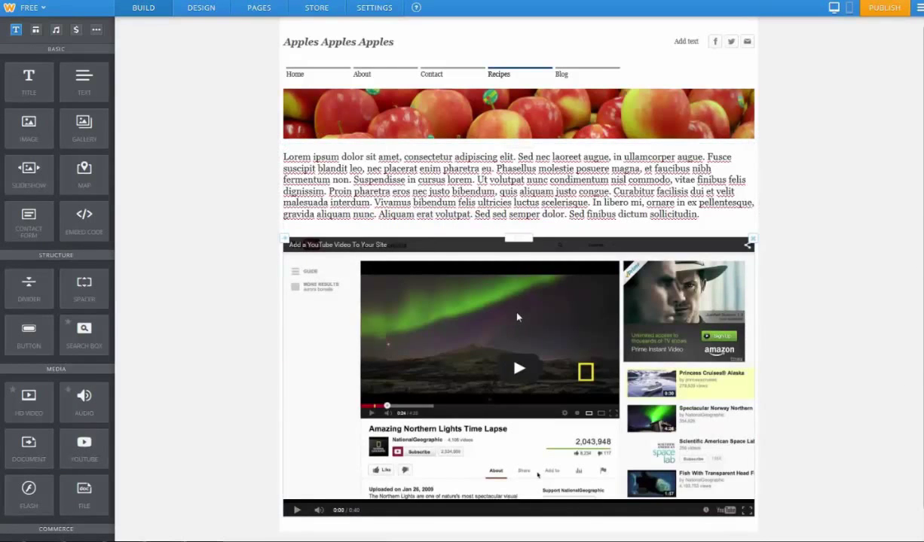
pyautogui.click(518, 317)
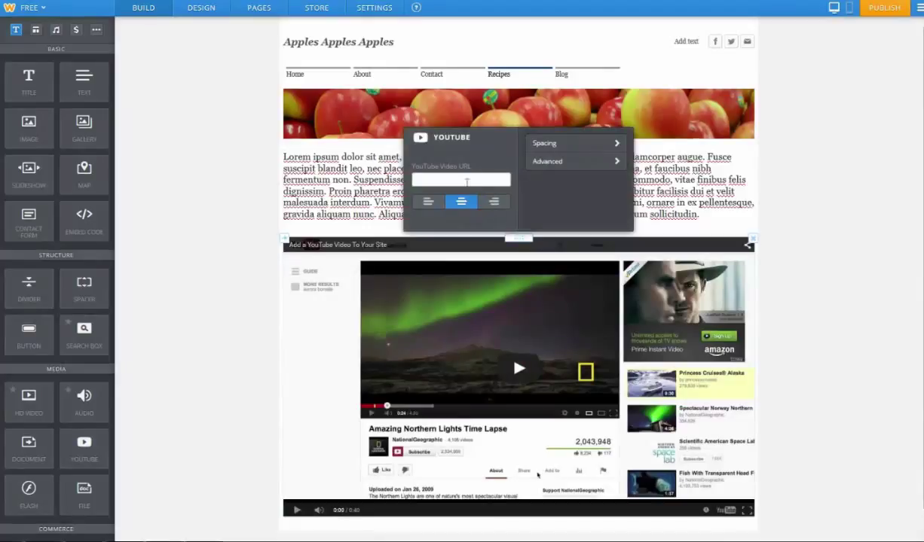
pyautogui.hotkey('ctrl', 'v')
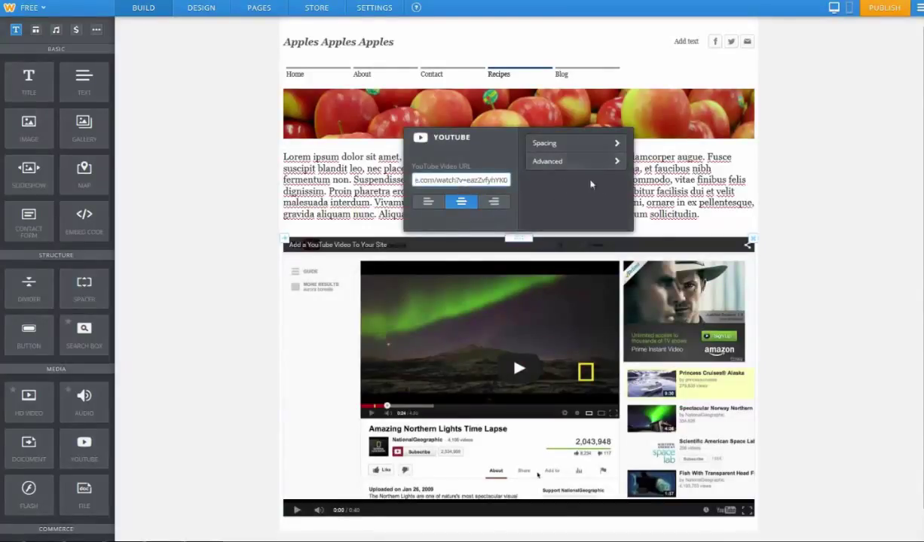
pyautogui.click(784, 322)
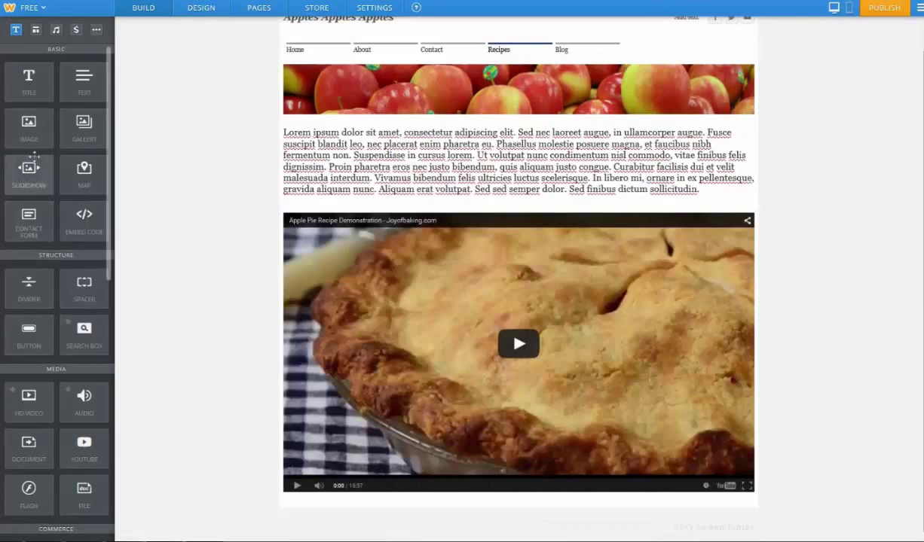
# Add a title block and a survey form below the video
pyautogui.moveTo(29, 75); pyautogui.dragTo(387, 503)
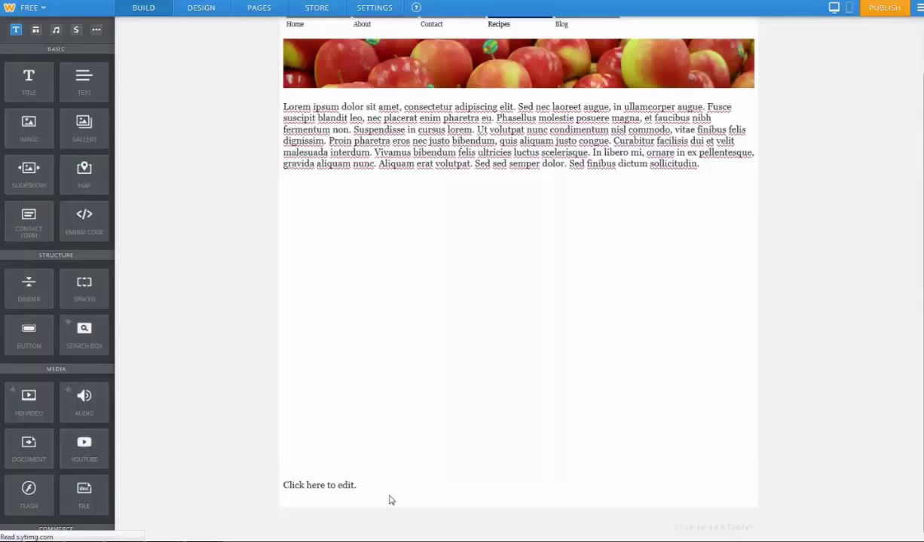
pyautogui.scroll(-5, 53, 178)
pyautogui.scroll(-3, 70, 315)
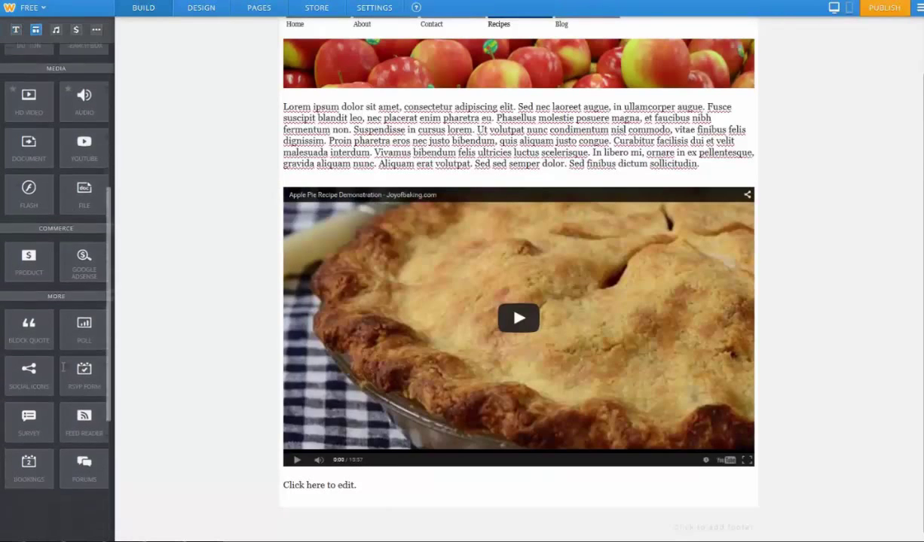
pyautogui.moveTo(29, 416); pyautogui.dragTo(728, 487)
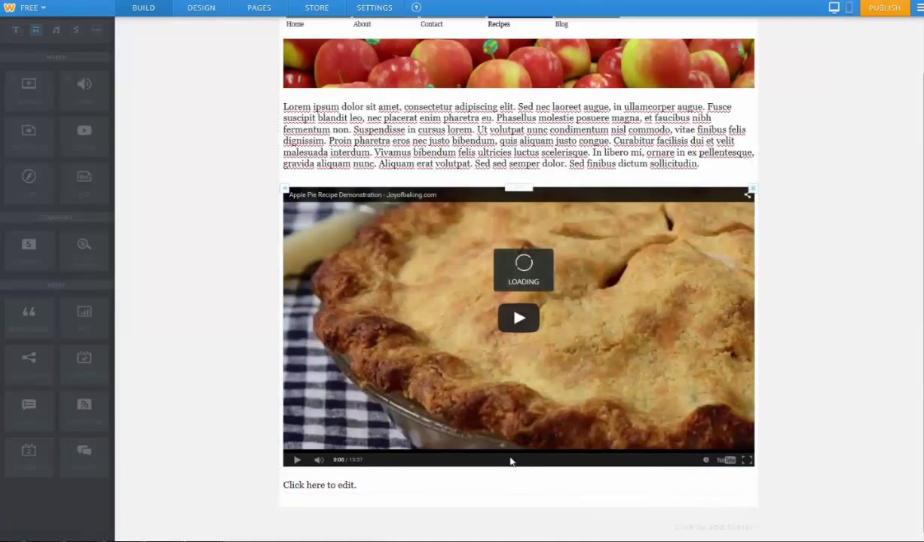
# Delete the survey's first question, 'How did you hear about this site?'
pyautogui.scroll(-2, 506, 450)
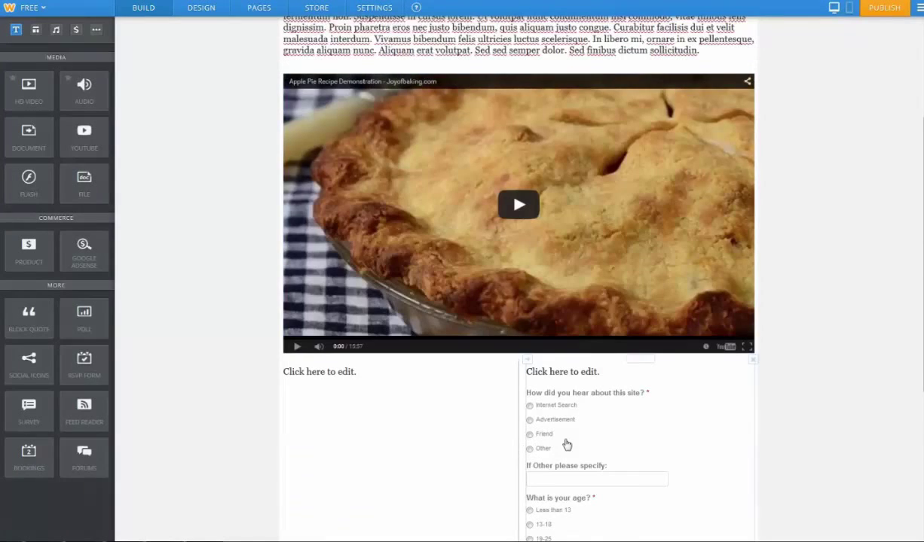
pyautogui.scroll(-1, 592, 419)
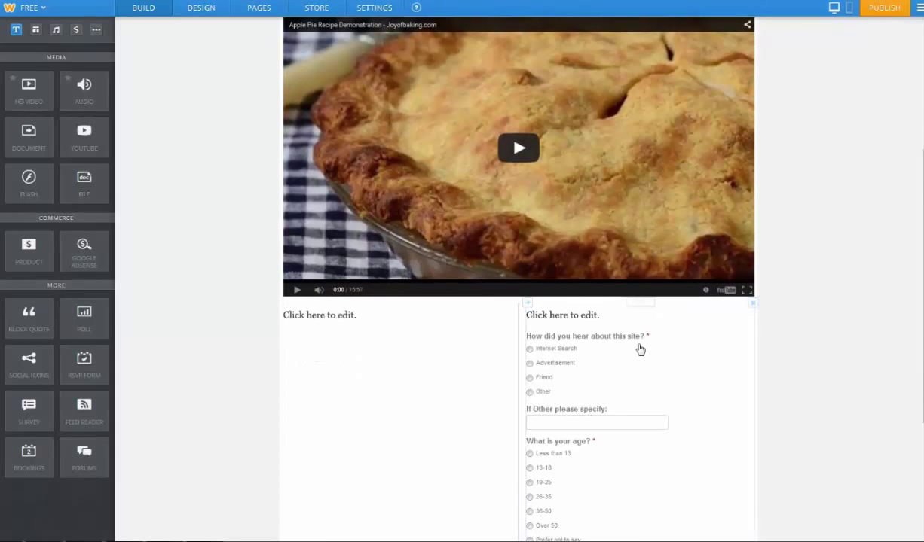
pyautogui.scroll(-3, 613, 356)
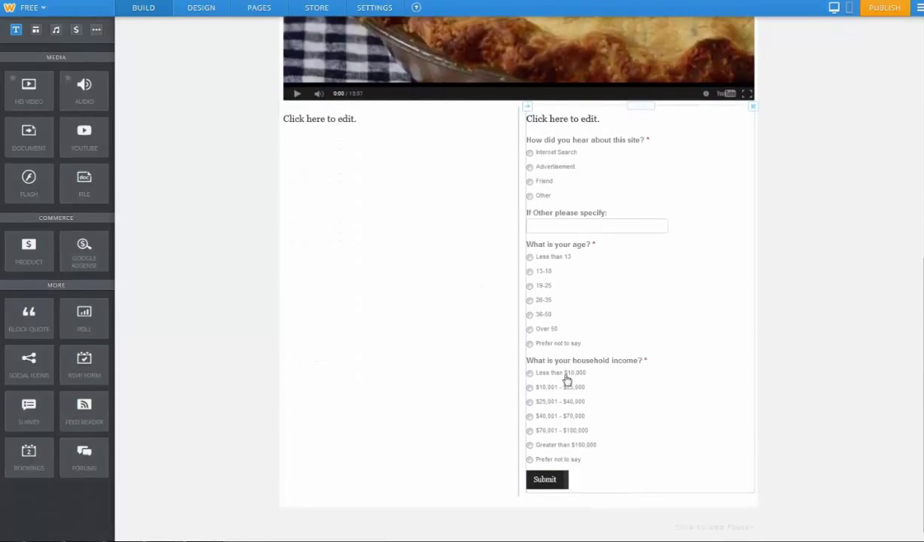
pyautogui.click(615, 243)
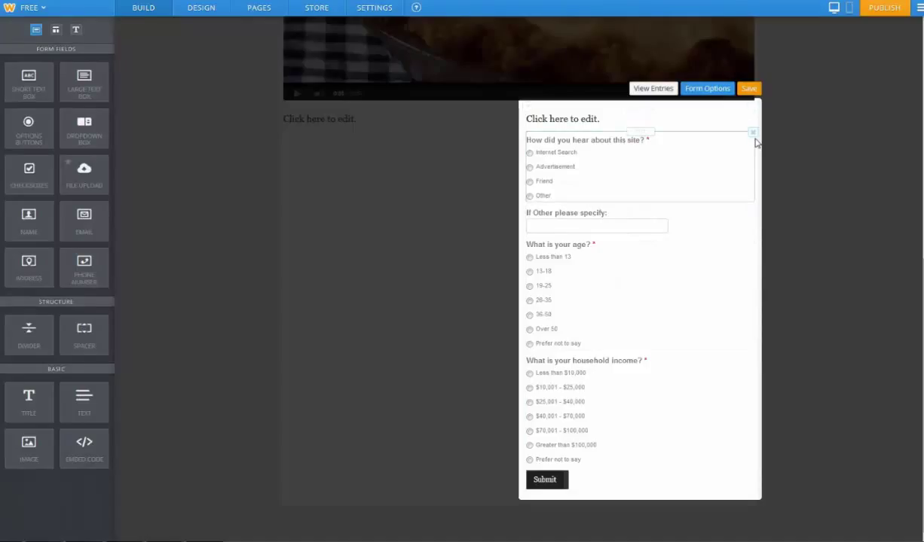
pyautogui.click(752, 133)
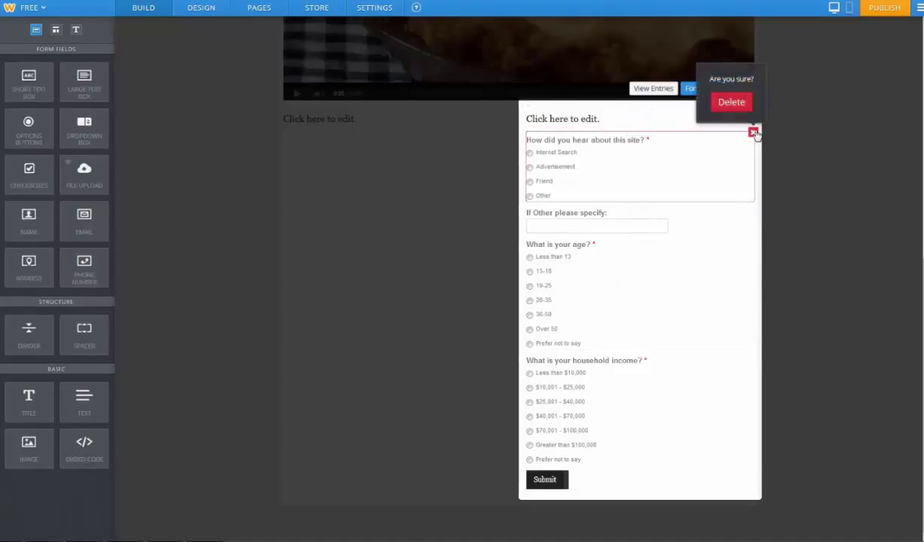
pyautogui.click(727, 103)
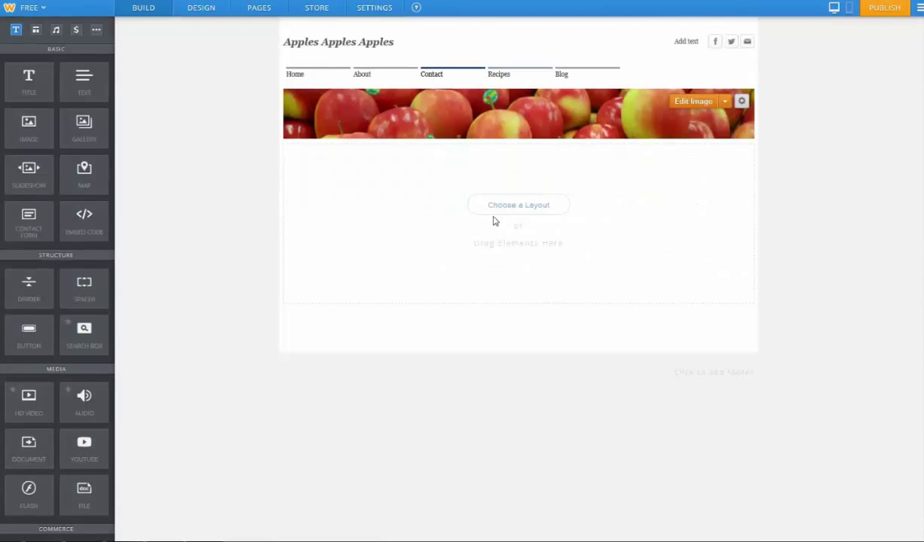
# Apply the first Contact layout, with a form, contact details and a map, to the empty Contact page
pyautogui.click(501, 212)
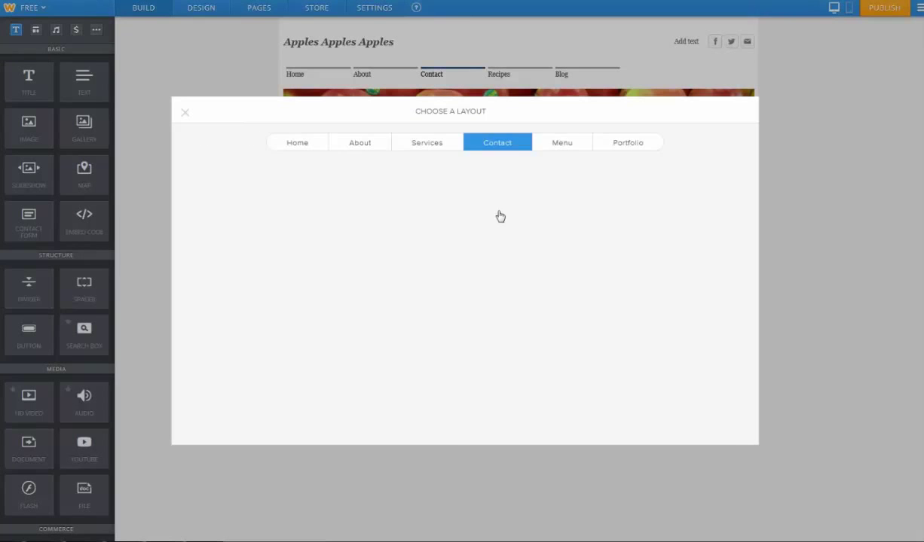
pyautogui.scroll(-2, 412, 363)
pyautogui.scroll(2, 413, 364)
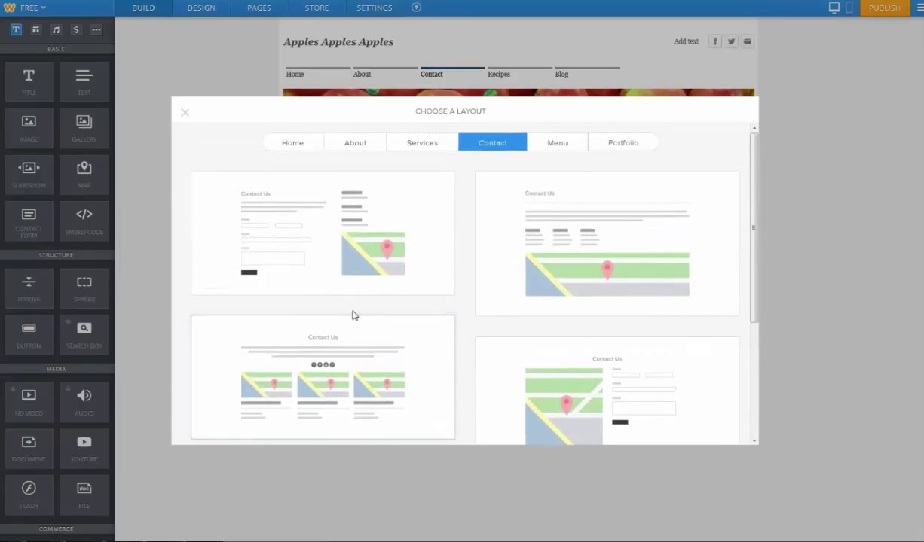
pyautogui.click(339, 230)
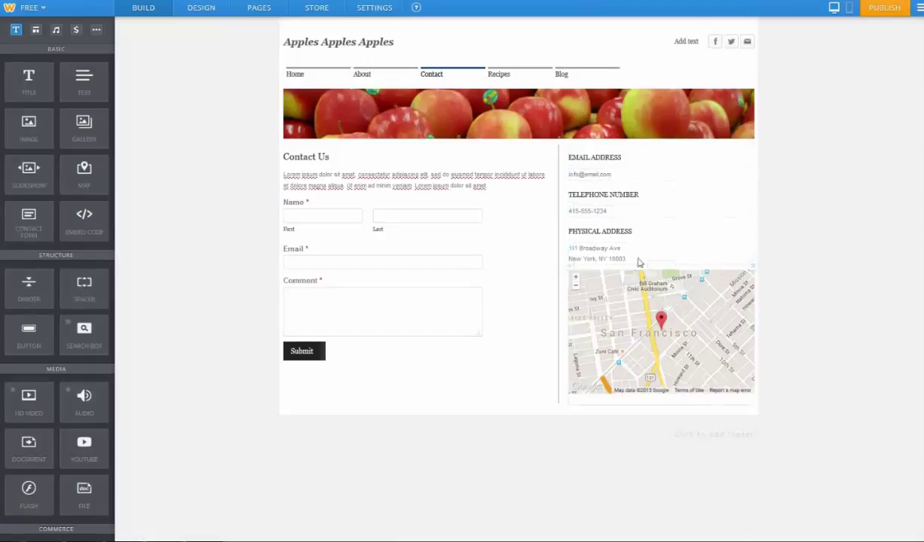
# Review the contact form's Form Options settings and save the form
pyautogui.click(306, 313)
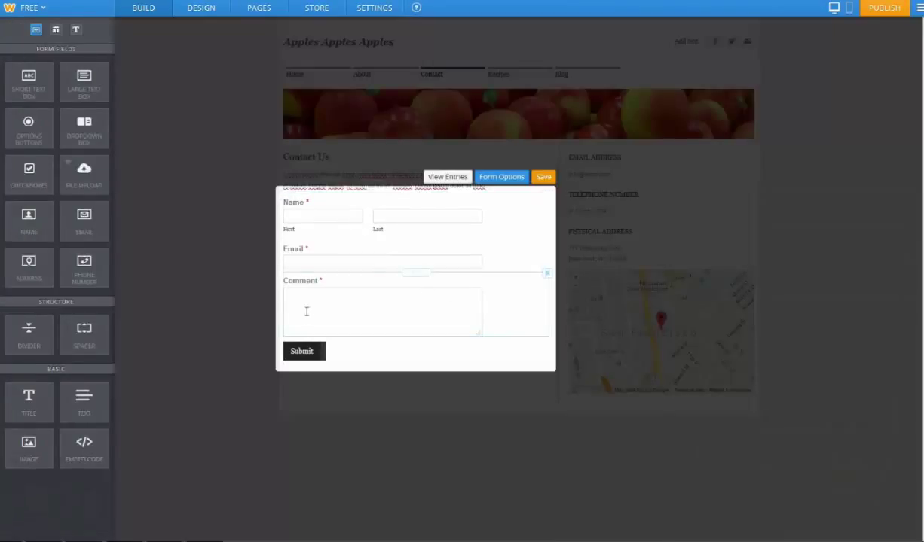
pyautogui.click(503, 178)
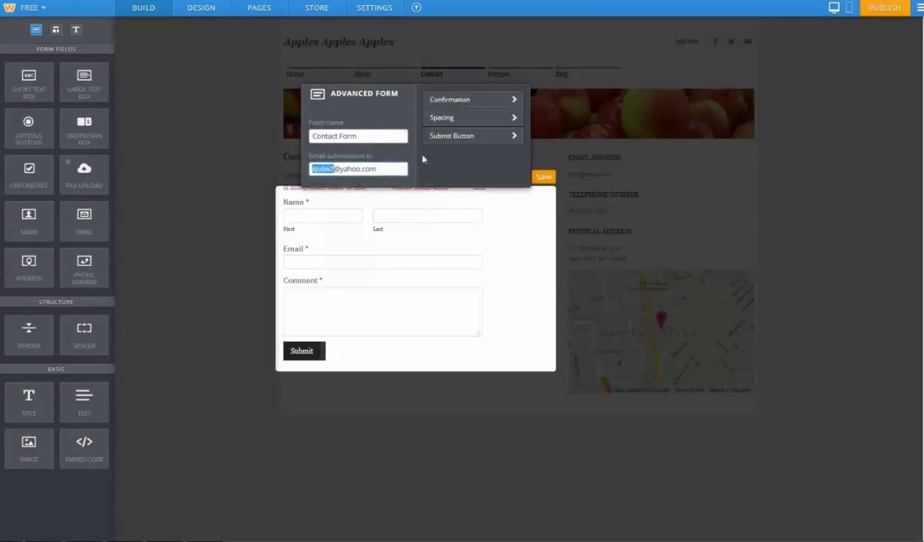
pyautogui.click(582, 161)
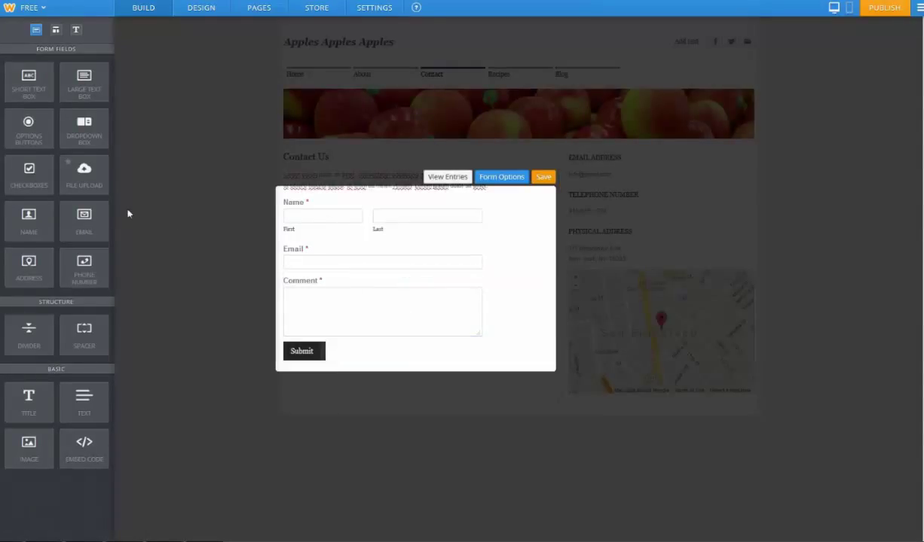
pyautogui.click(547, 179)
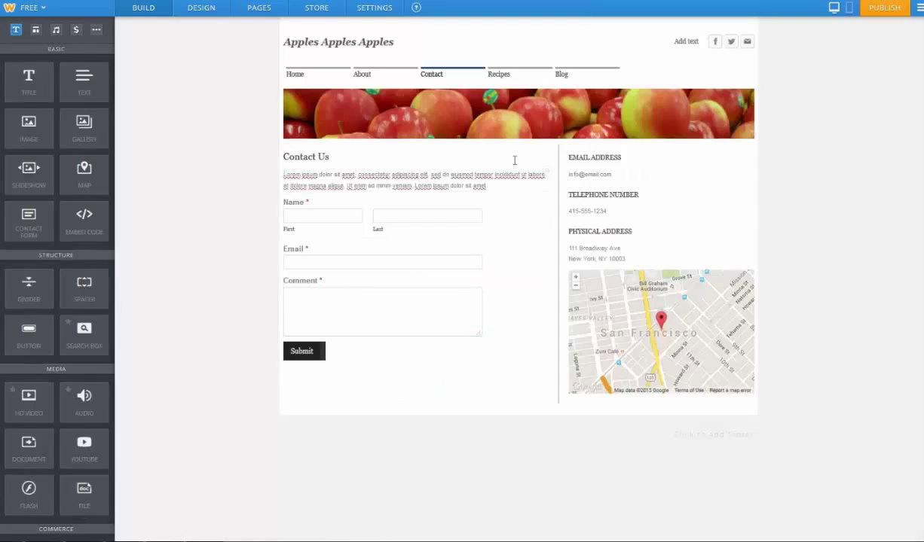
# On the About page, add an apple photo beside text and narrow its image column
pyautogui.click(362, 74)
pyautogui.moveTo(29, 124); pyautogui.dragTo(723, 192)
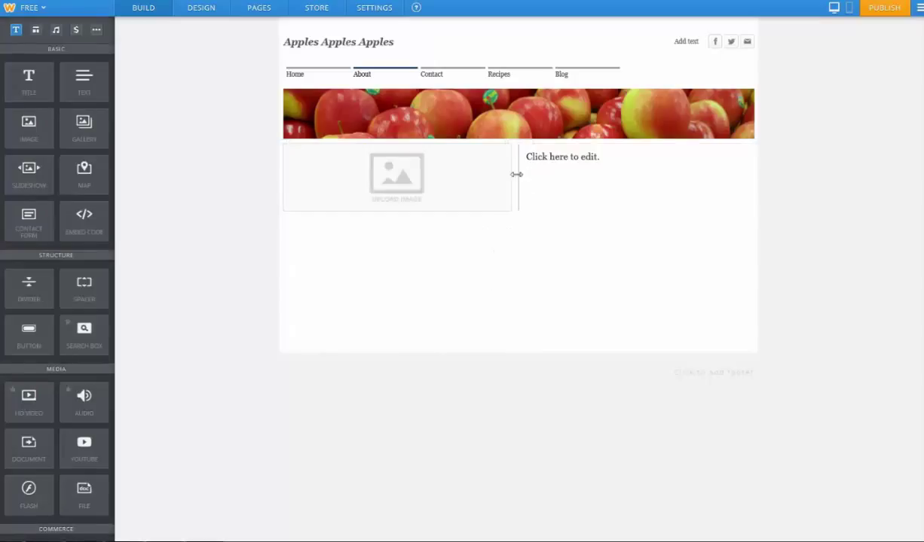
pyautogui.click(386, 196)
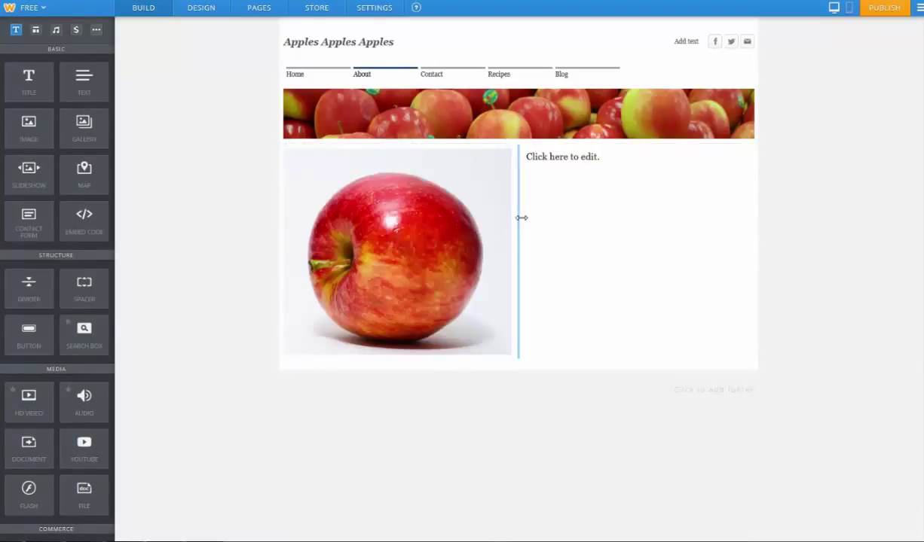
pyautogui.moveTo(521, 218); pyautogui.dragTo(403, 193)
pyautogui.click(385, 190)
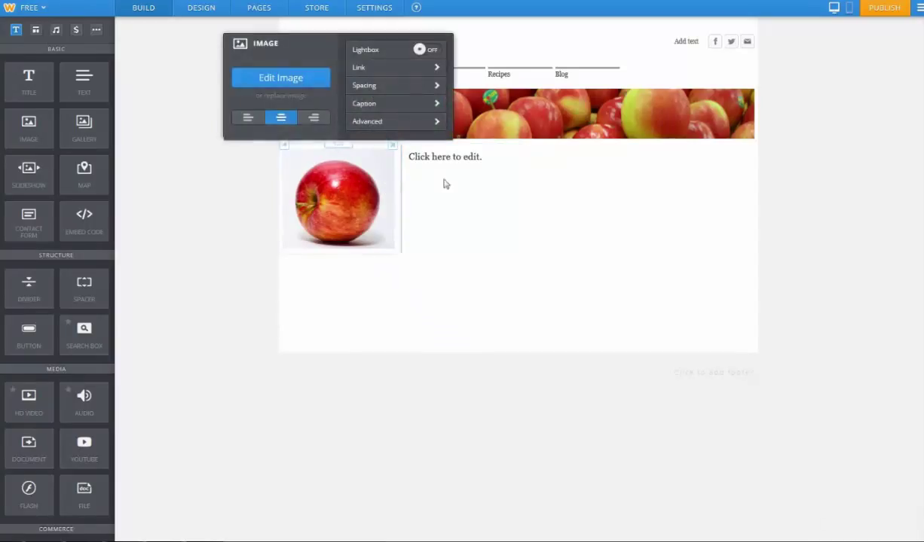
pyautogui.moveTo(392, 197); pyautogui.dragTo(359, 197)
# Add a divider and a second image-and-text row below, plus a contact form beside the Home text
pyautogui.moveTo(33, 299); pyautogui.dragTo(384, 241)
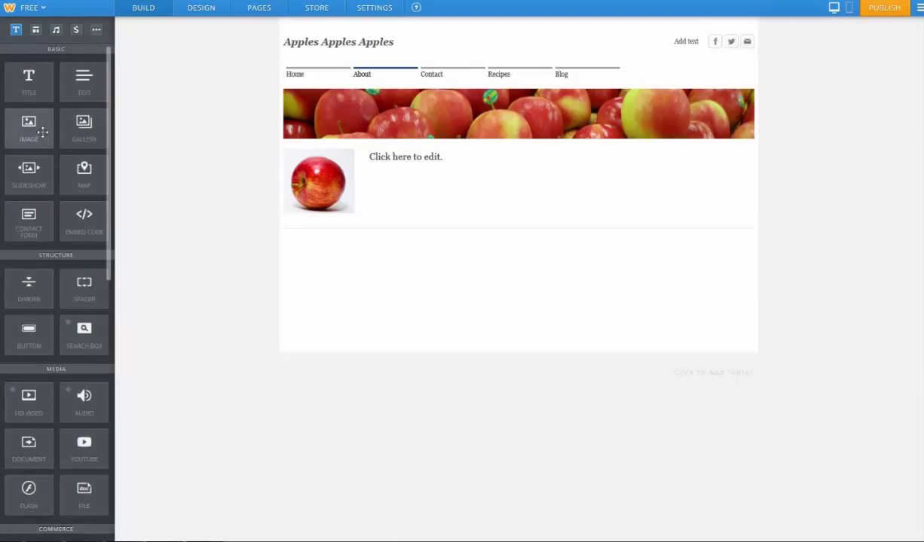
pyautogui.moveTo(38, 128); pyautogui.dragTo(479, 239)
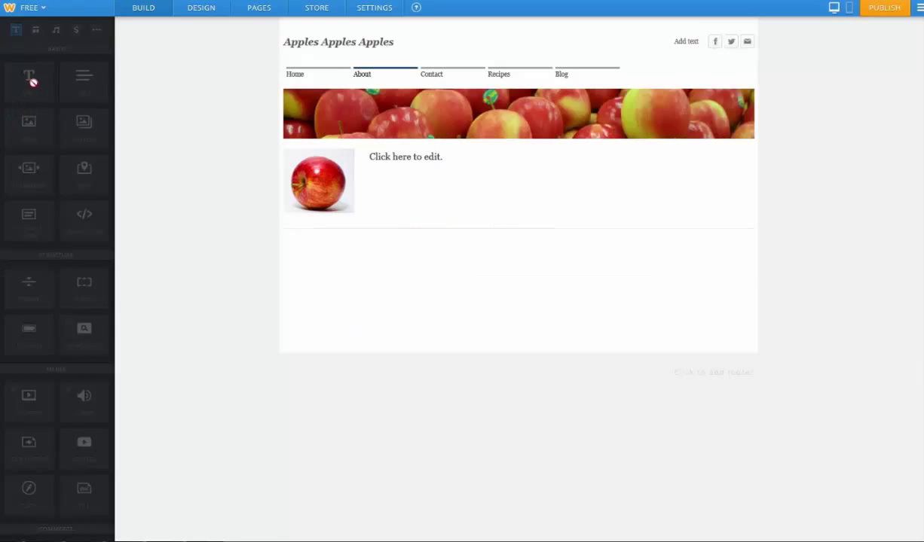
pyautogui.moveTo(33, 83); pyautogui.dragTo(635, 266)
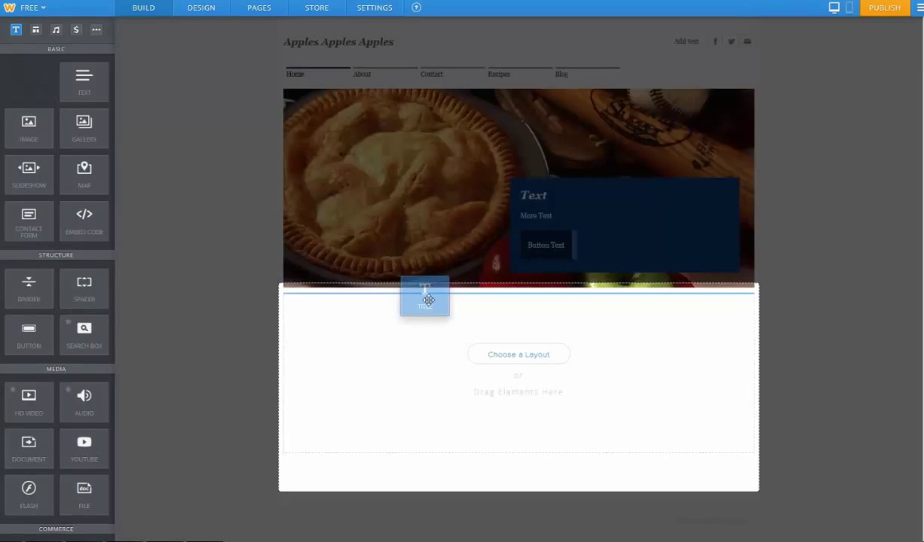
pyautogui.moveTo(426, 294); pyautogui.dragTo(421, 310)
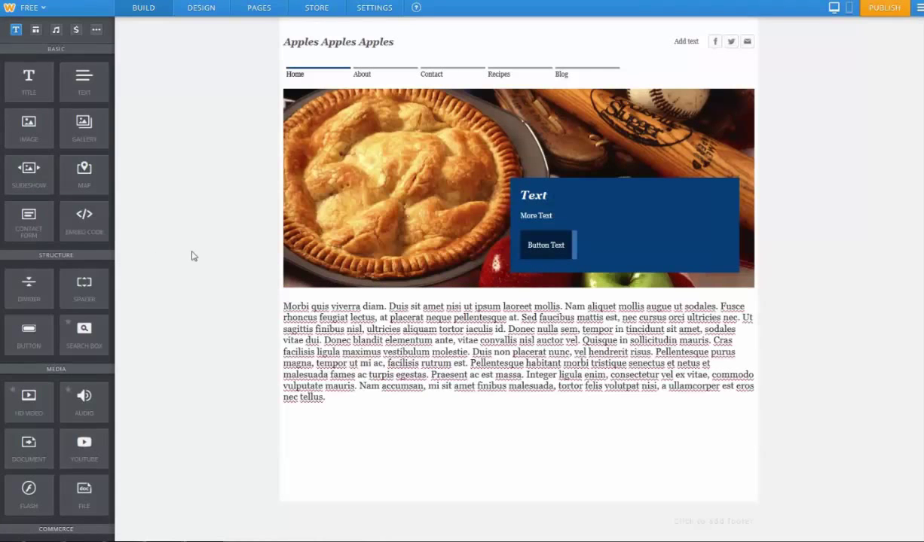
pyautogui.moveTo(29, 219); pyautogui.dragTo(706, 329)
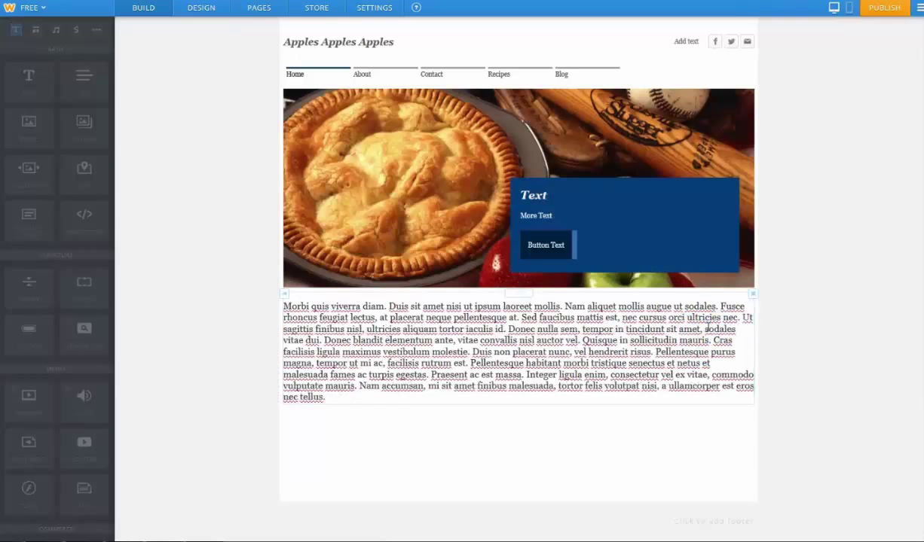
# Replace the Blog page header with a cropped apples picture
pyautogui.click(563, 75)
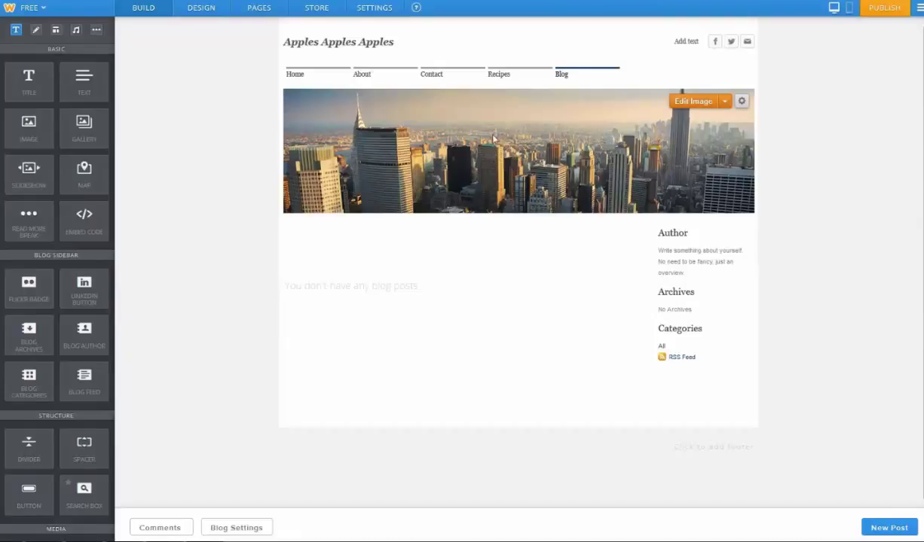
pyautogui.click(741, 101)
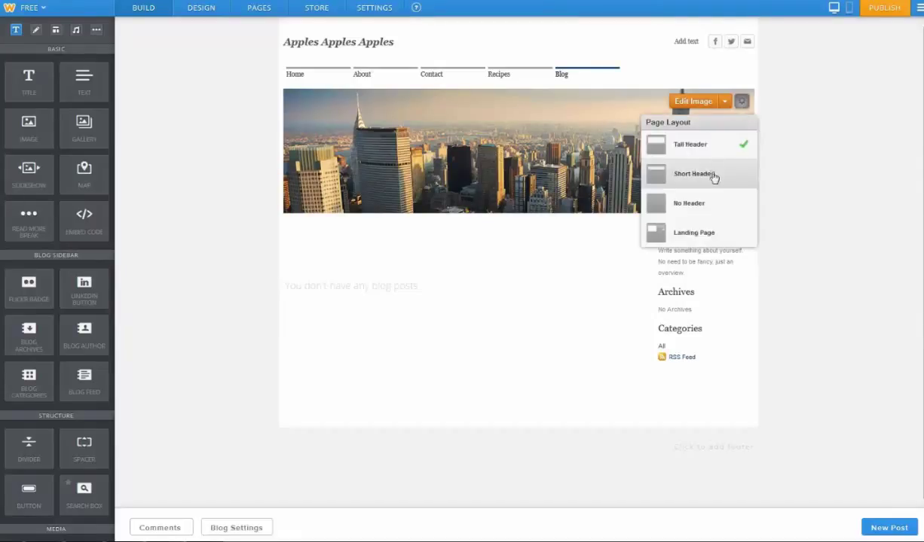
pyautogui.click(692, 104)
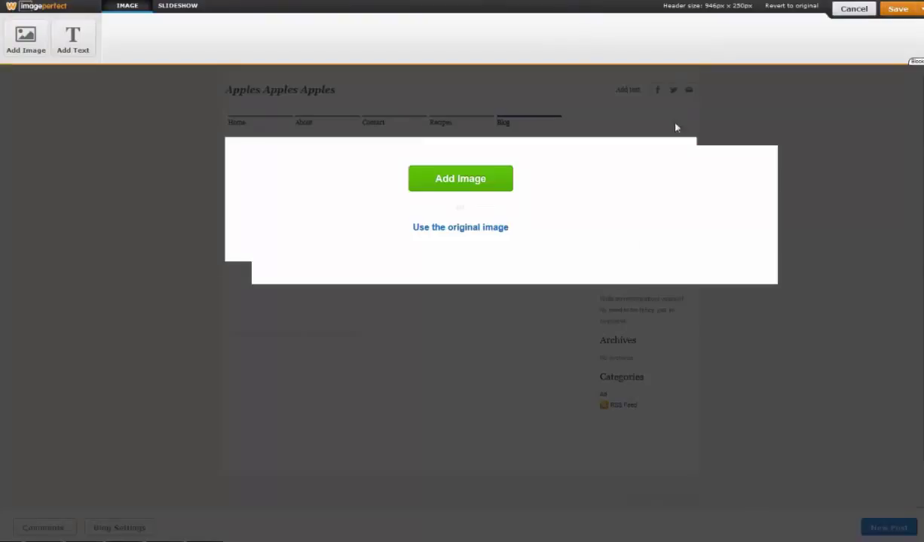
pyautogui.click(480, 175)
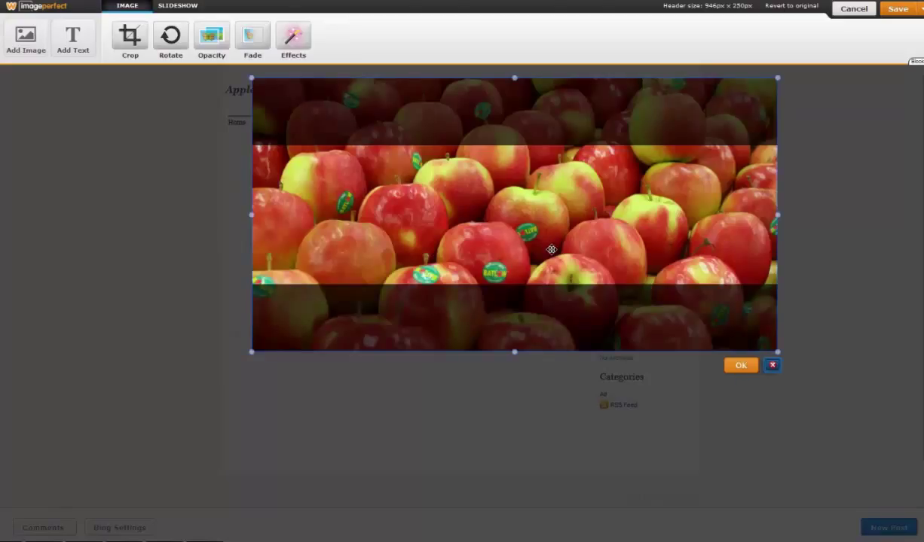
pyautogui.moveTo(551, 249); pyautogui.dragTo(549, 197)
pyautogui.click(736, 310)
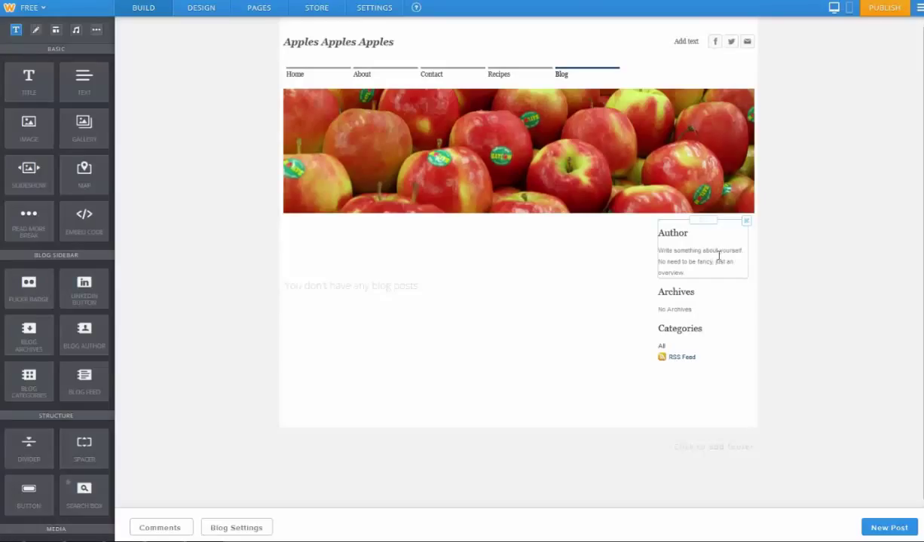
# Edit the sidebar's Author description, then start a new blog post
pyautogui.click(702, 259)
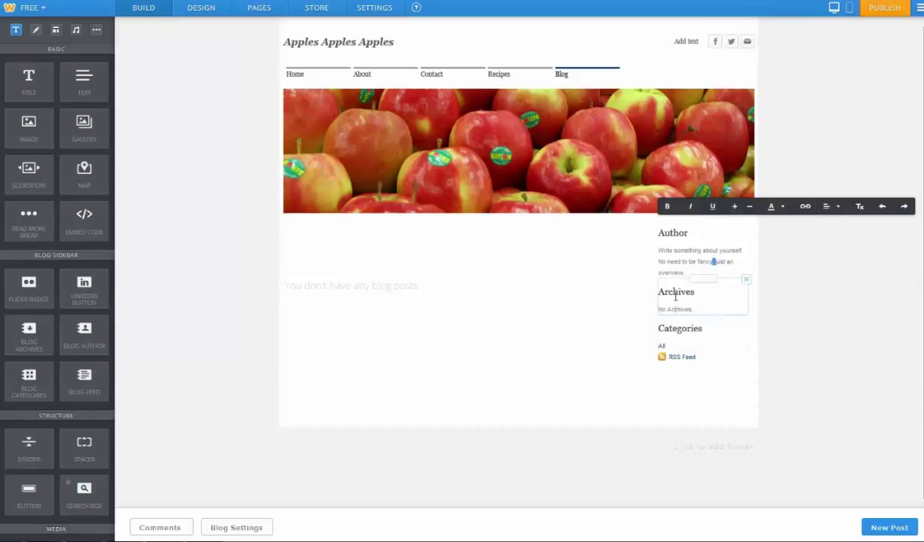
pyautogui.click(470, 323)
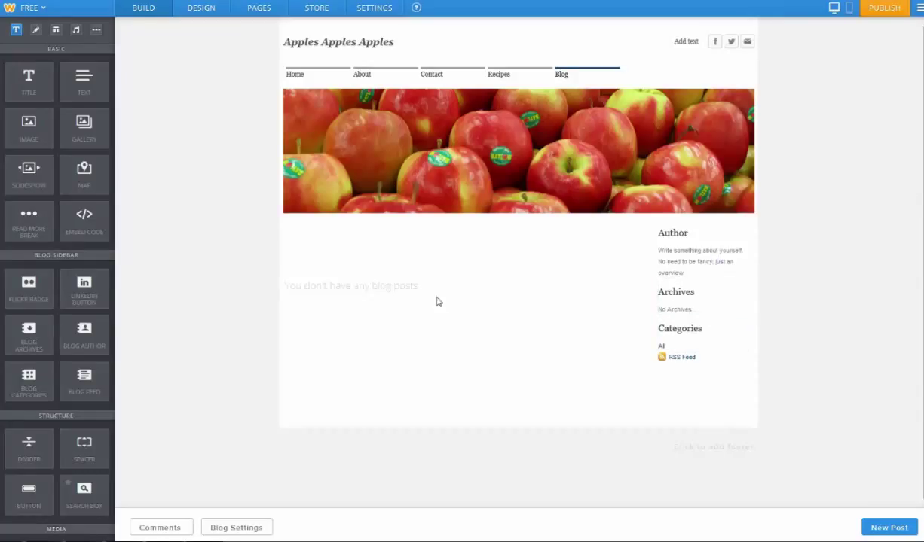
pyautogui.scroll(-1, 630, 360)
pyautogui.scroll(1, 443, 201)
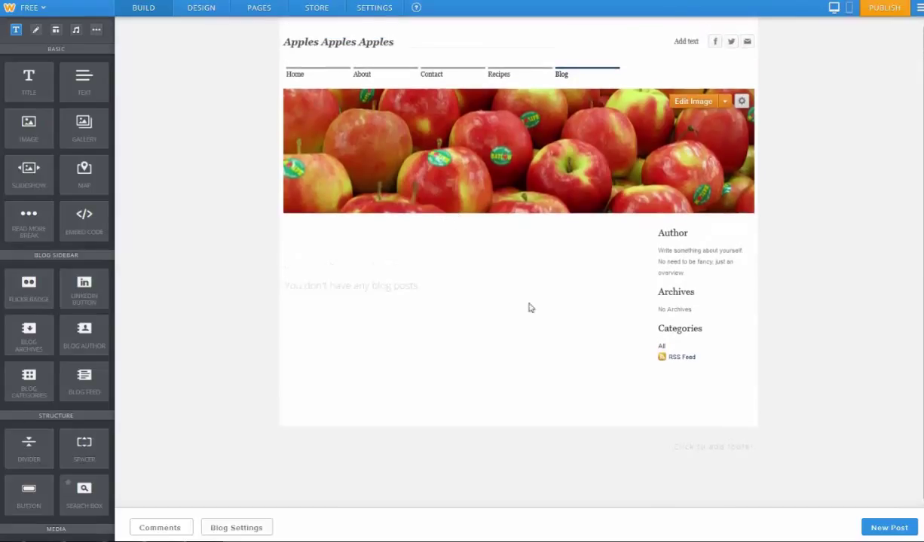
pyautogui.click(890, 529)
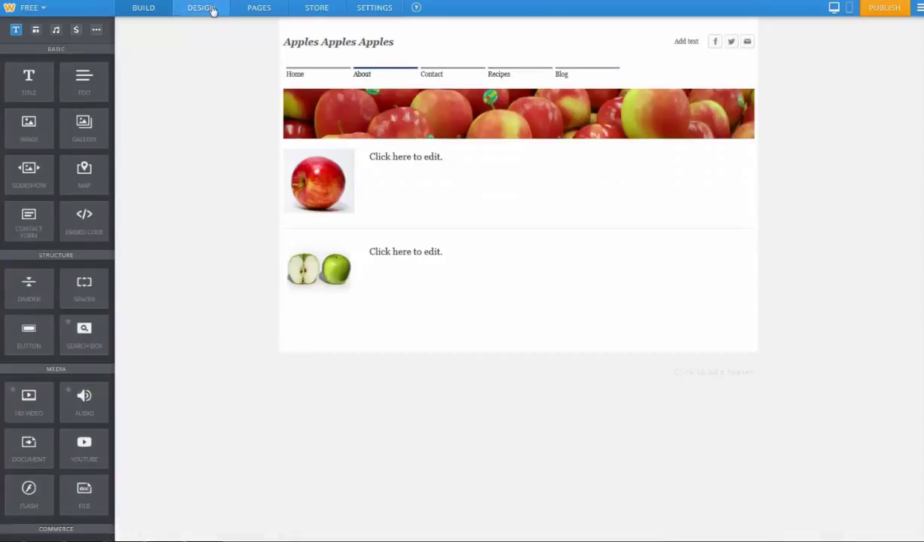
# Switch the site's colour scheme to the red swatch and view the Home page
pyautogui.click(207, 9)
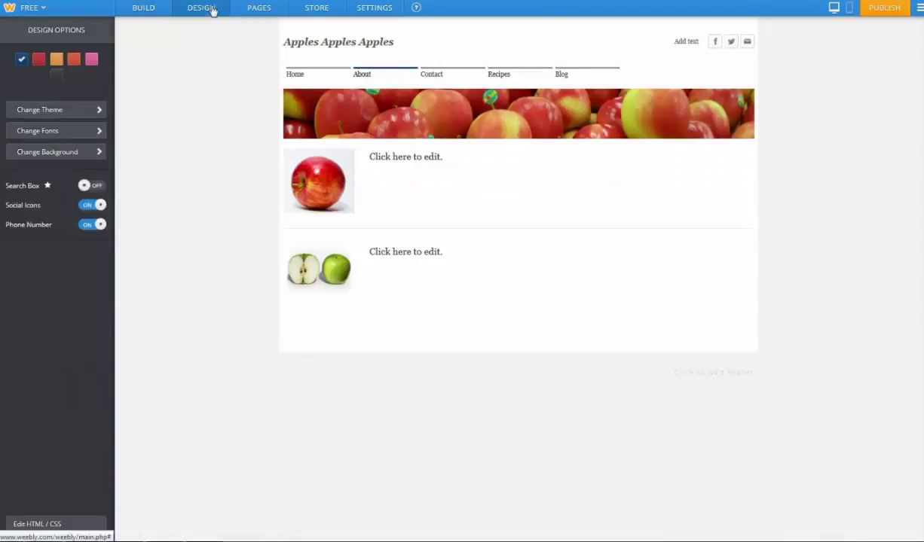
pyautogui.click(38, 60)
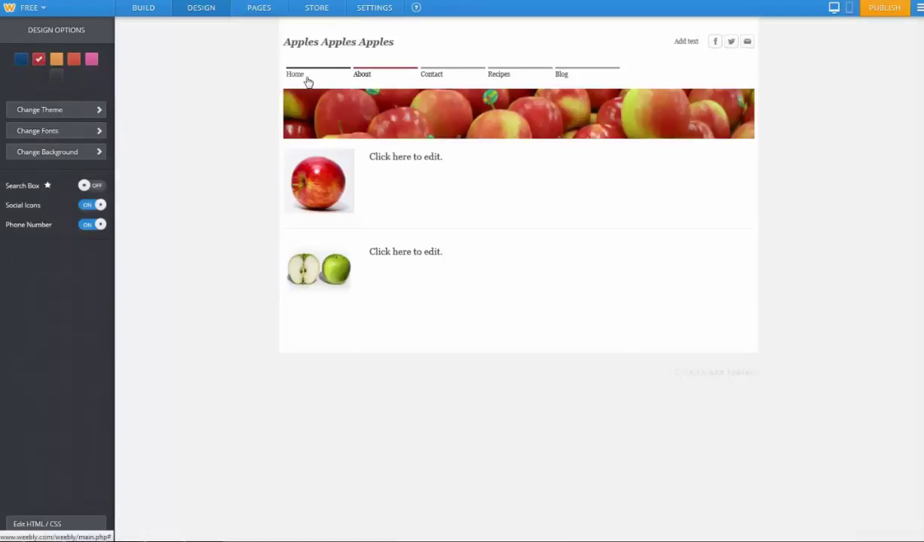
pyautogui.click(296, 75)
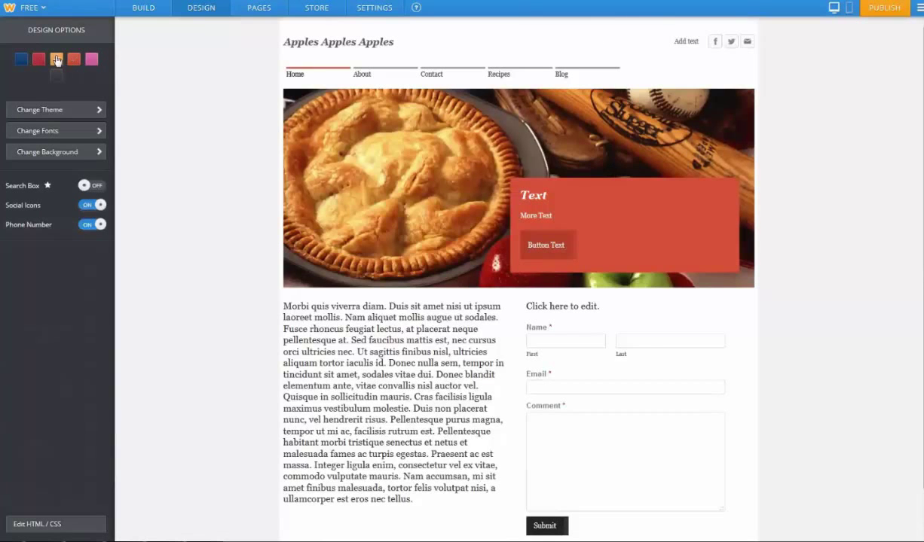
# Preview the Clean Lines theme on the Home page
pyautogui.click(45, 109)
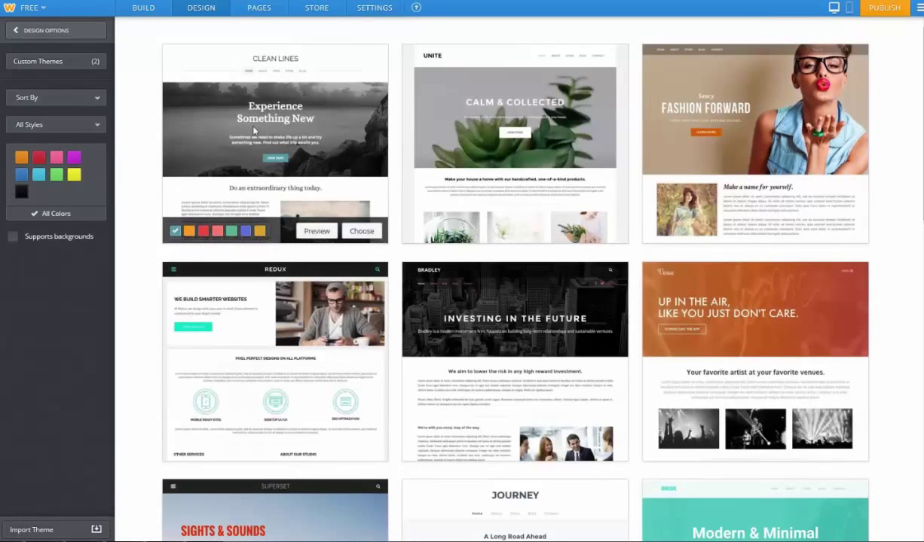
pyautogui.click(317, 235)
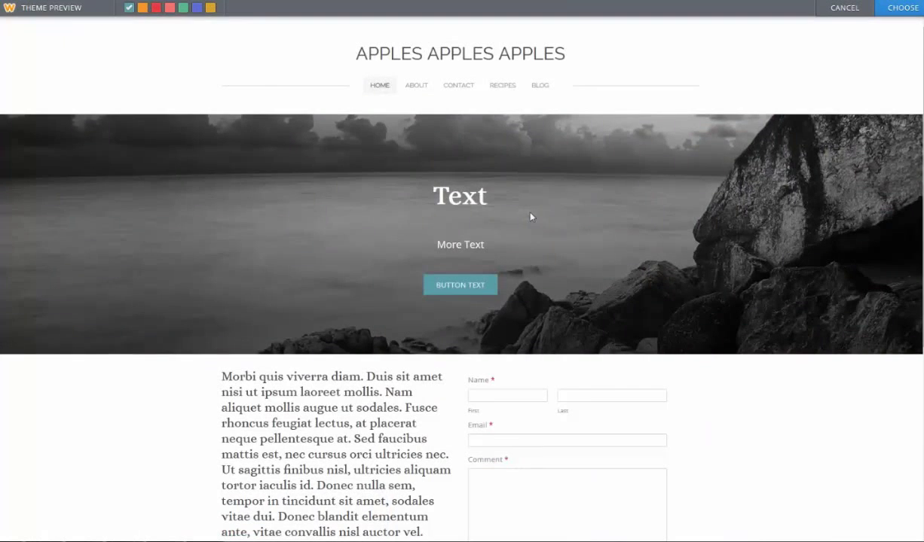
pyautogui.scroll(-5, 531, 217)
pyautogui.scroll(3, 431, 331)
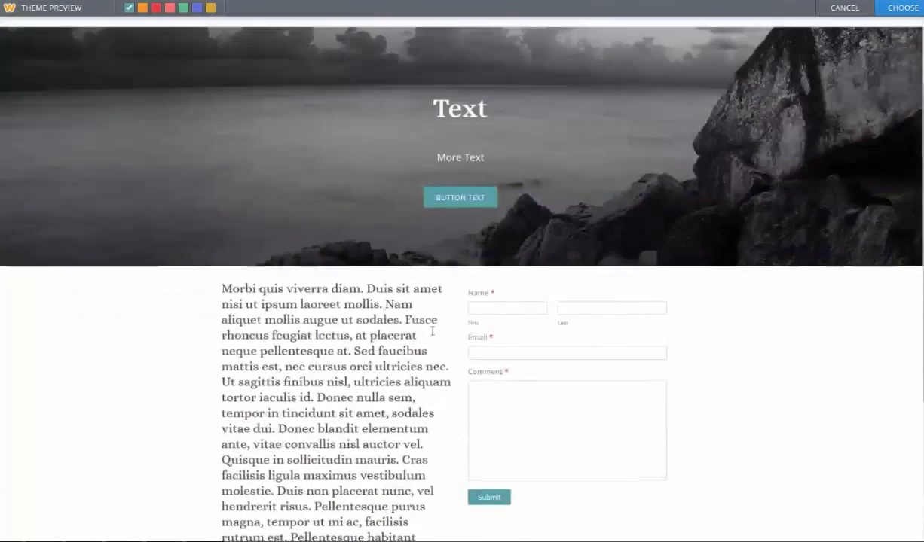
pyautogui.scroll(1, 432, 331)
pyautogui.scroll(1, 375, 96)
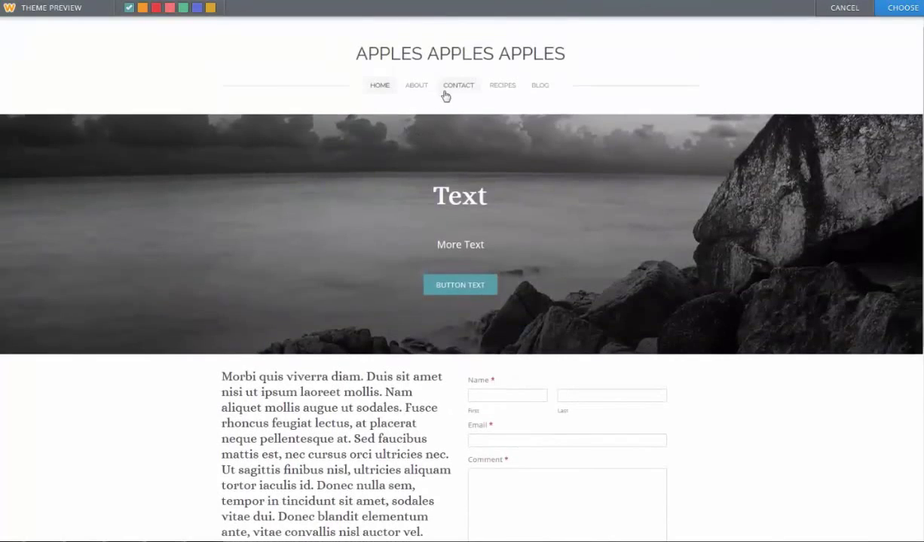
# Check the Contact and About pages in the Clean Lines preview, then cancel without applying it
pyautogui.click(443, 90)
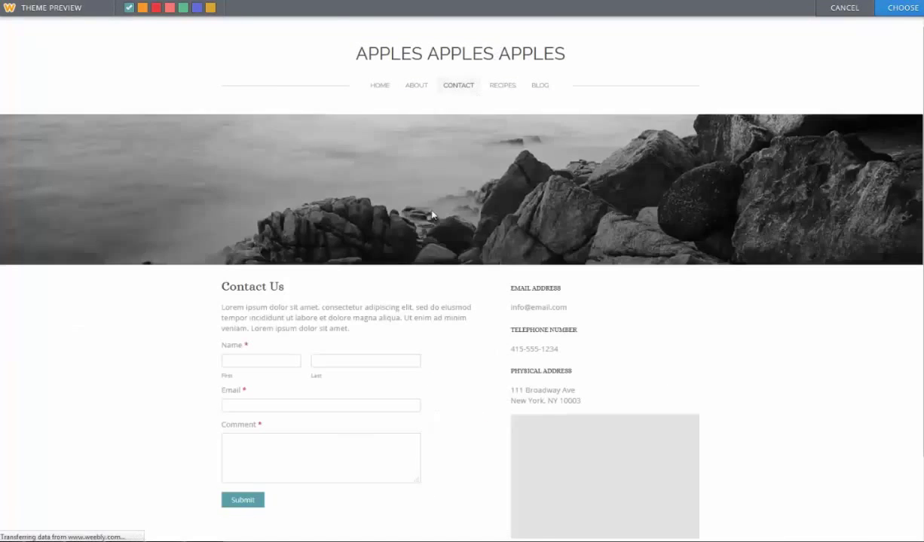
pyautogui.scroll(-2, 425, 246)
pyautogui.scroll(2, 425, 251)
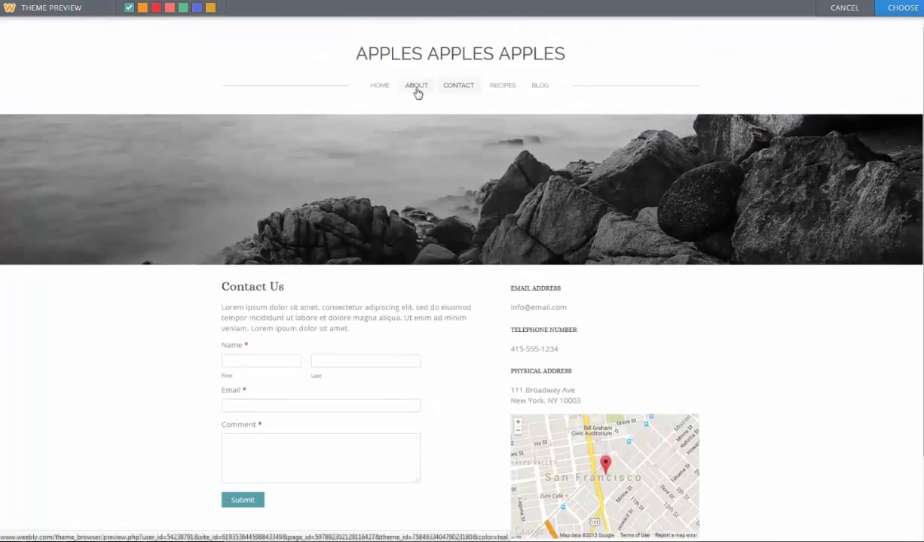
pyautogui.click(417, 87)
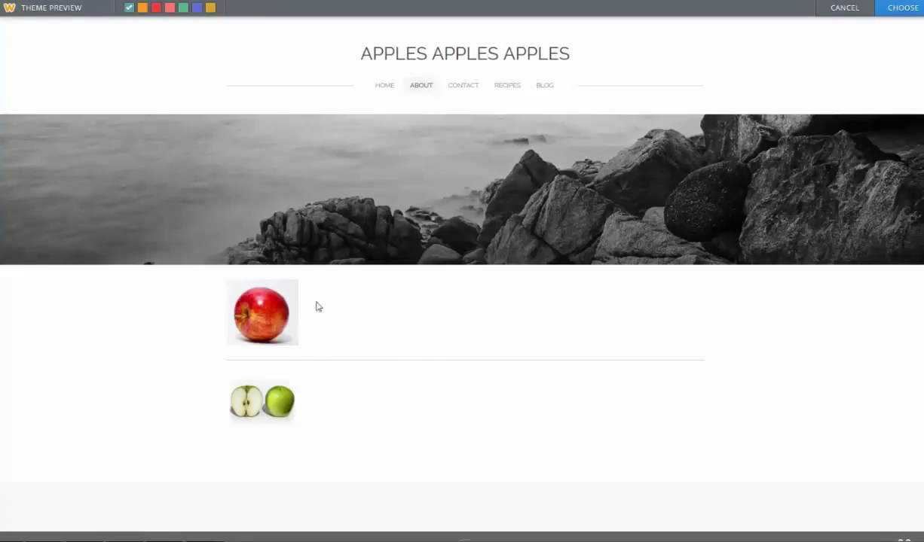
pyautogui.click(845, 8)
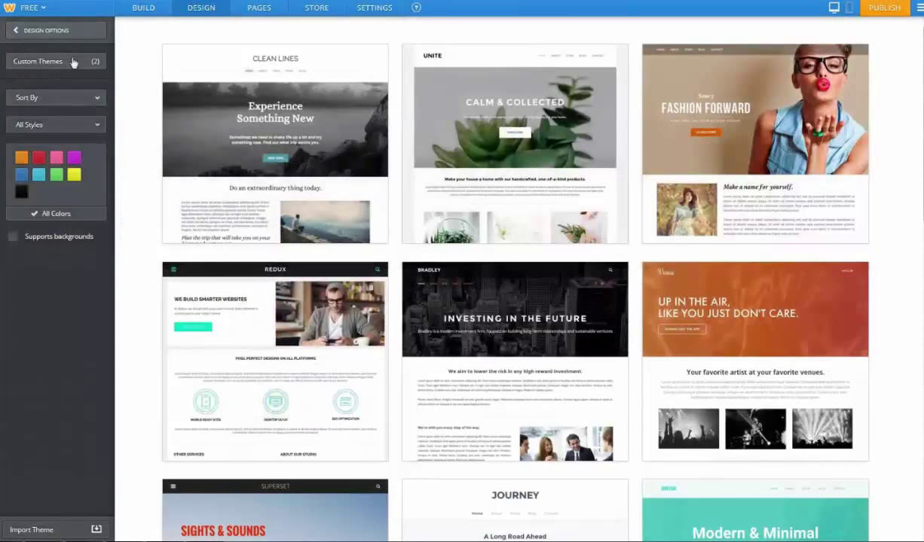
# Upload the apple-tree photo as the site's custom background image
pyautogui.click(55, 34)
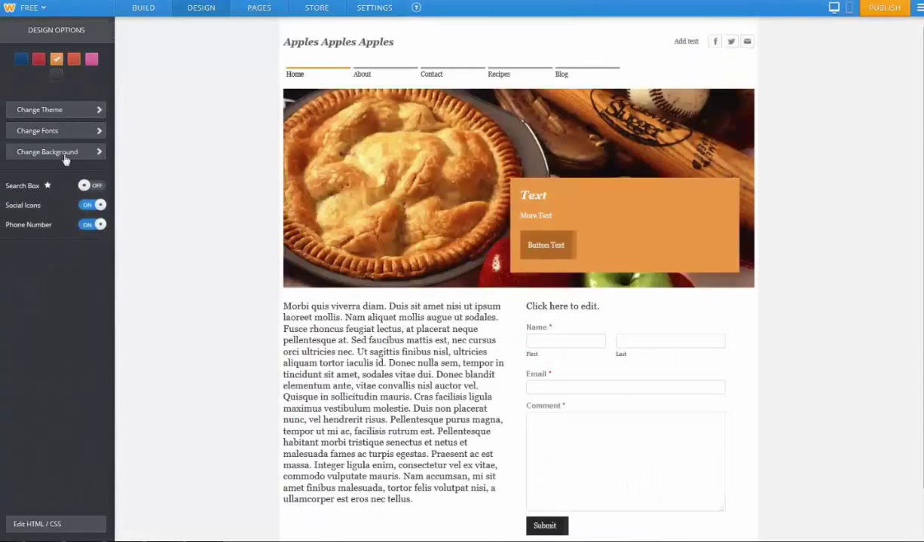
pyautogui.click(69, 153)
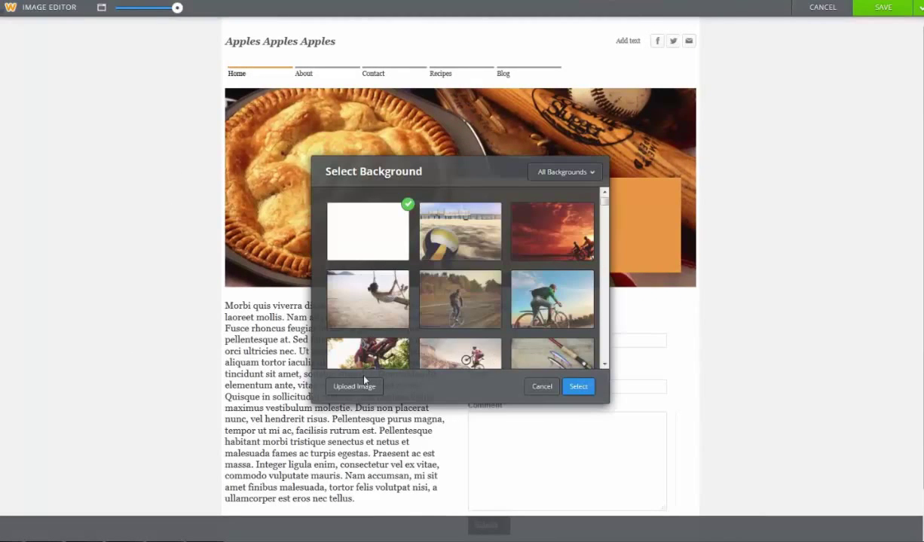
pyautogui.scroll(-5, 362, 346)
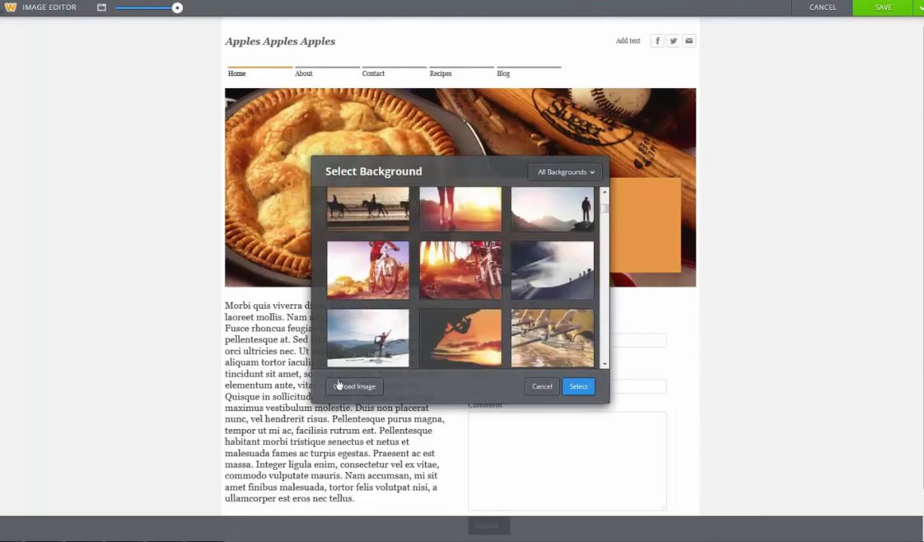
pyautogui.click(338, 386)
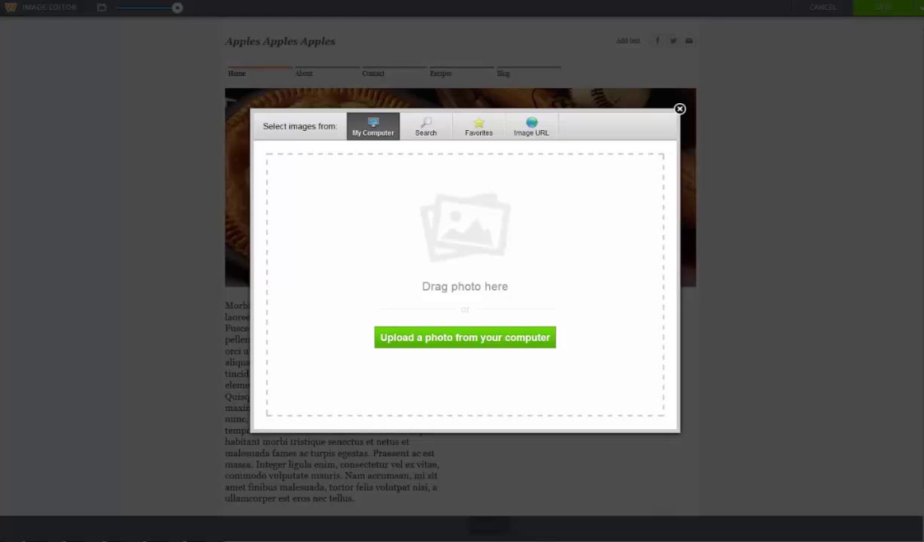
pyautogui.moveTo(464, 268); pyautogui.dragTo(461, 256)
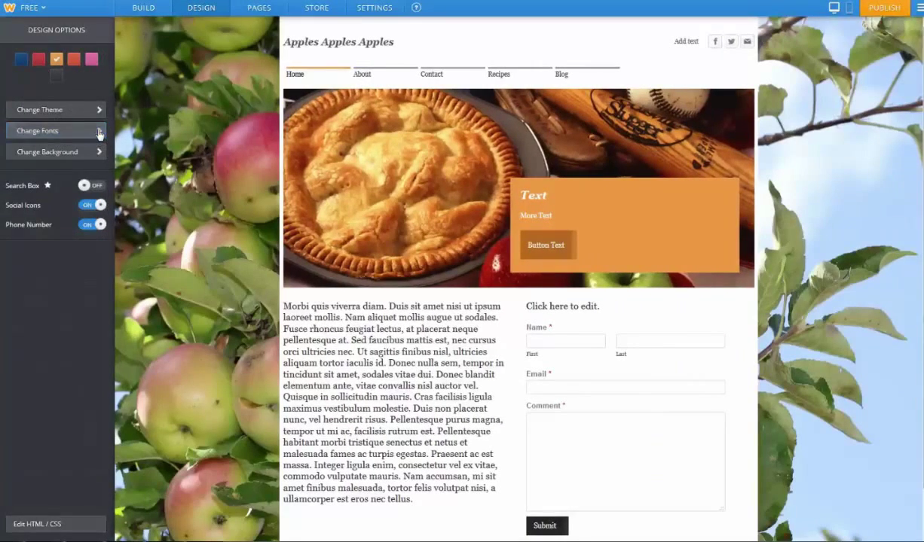
# Check the Buttons font options and keep Georgia as the button font
pyautogui.click(99, 132)
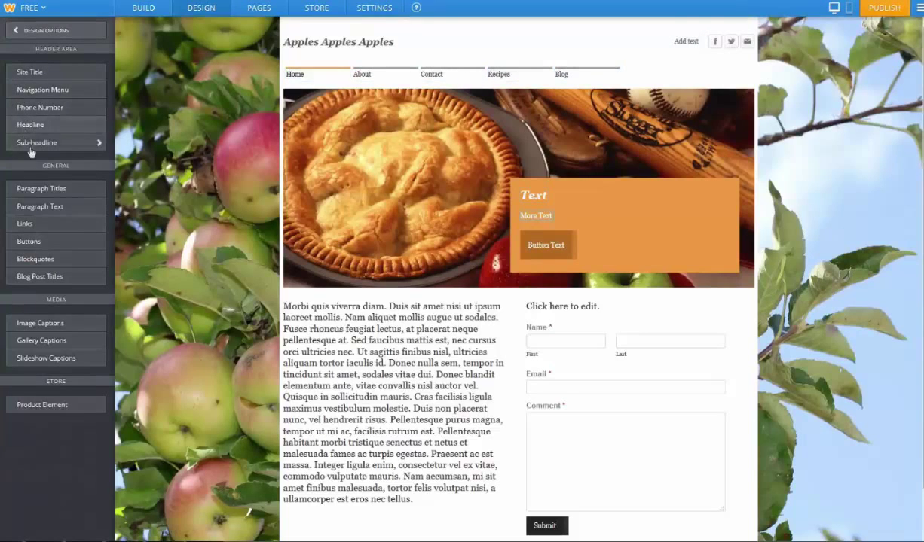
pyautogui.click(67, 241)
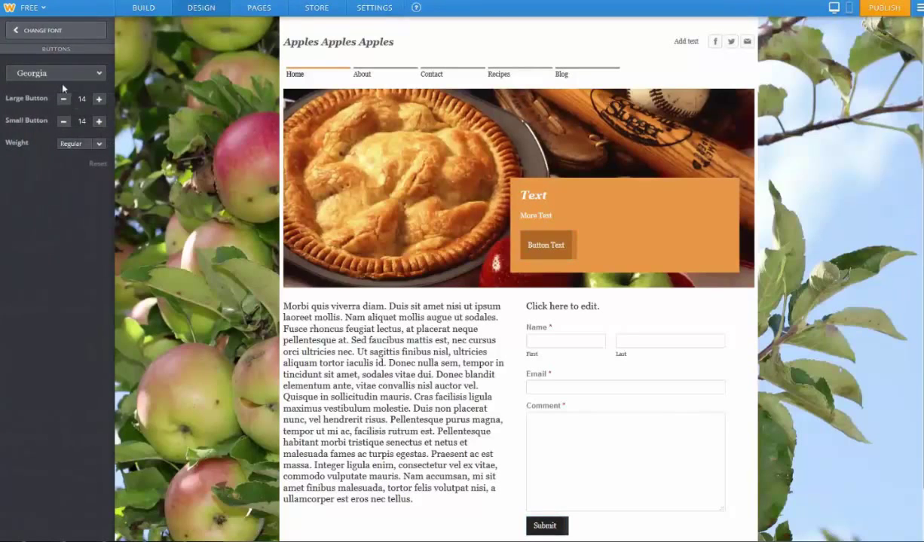
pyautogui.click(78, 75)
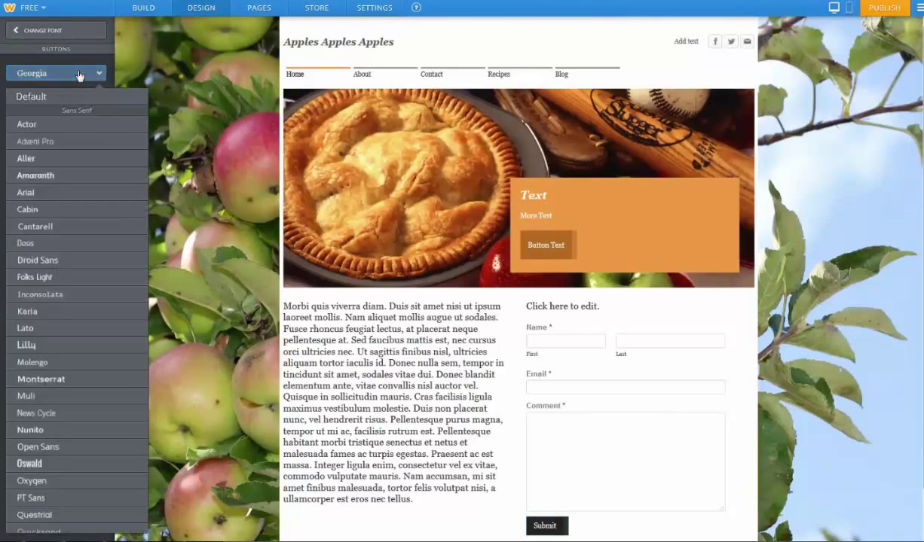
pyautogui.scroll(-8, 68, 226)
pyautogui.scroll(-3, 66, 258)
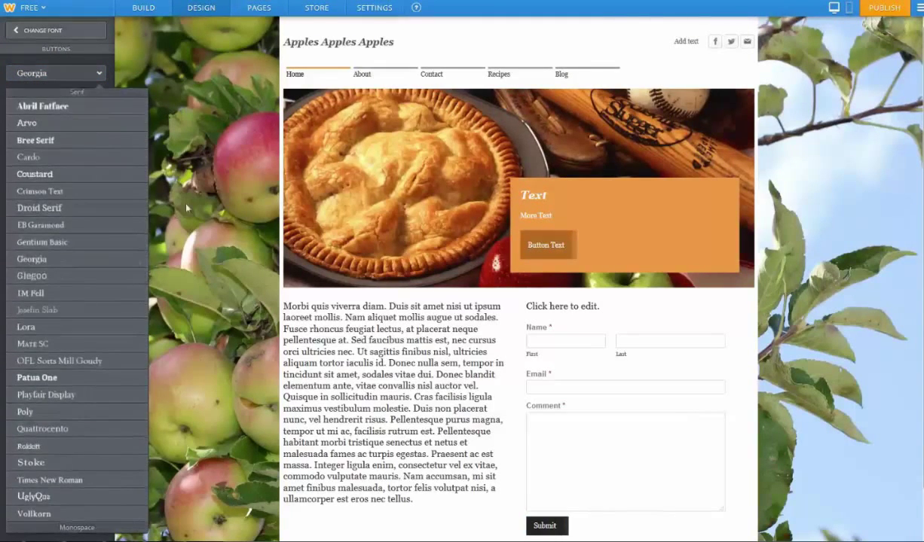
pyautogui.click(203, 198)
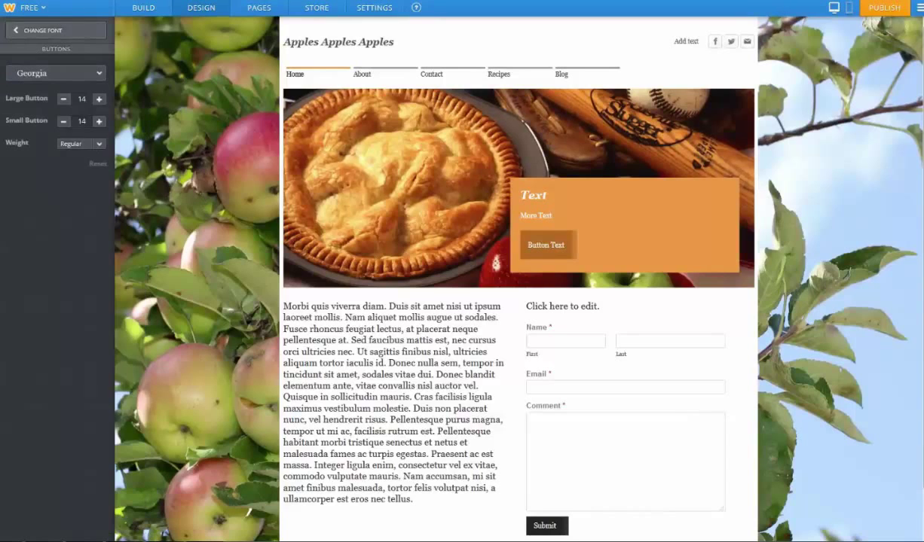
pyautogui.click(21, 31)
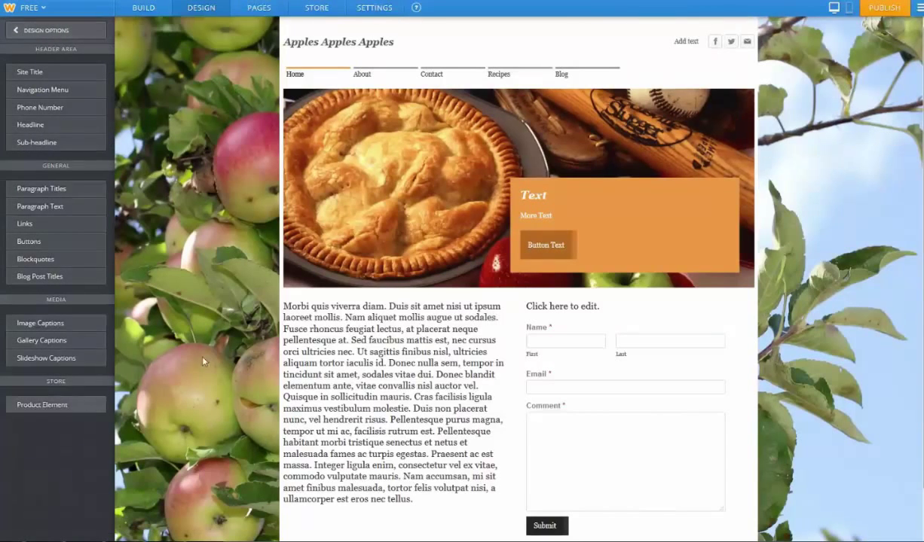
pyautogui.scroll(-1, 452, 196)
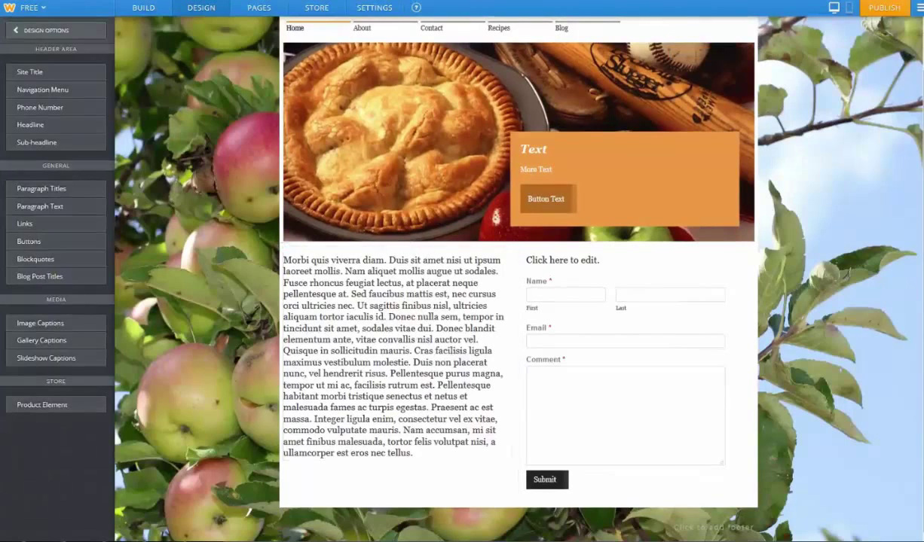
pyautogui.scroll(1, 407, 80)
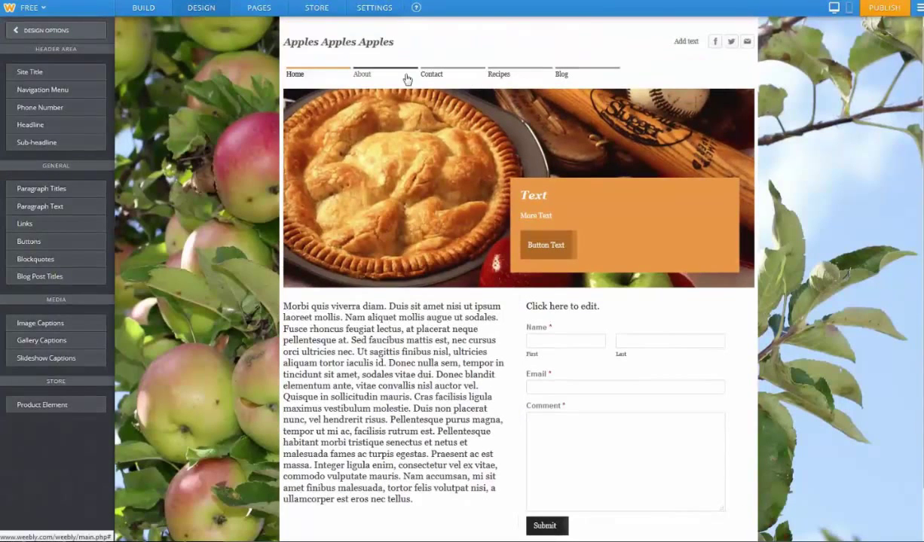